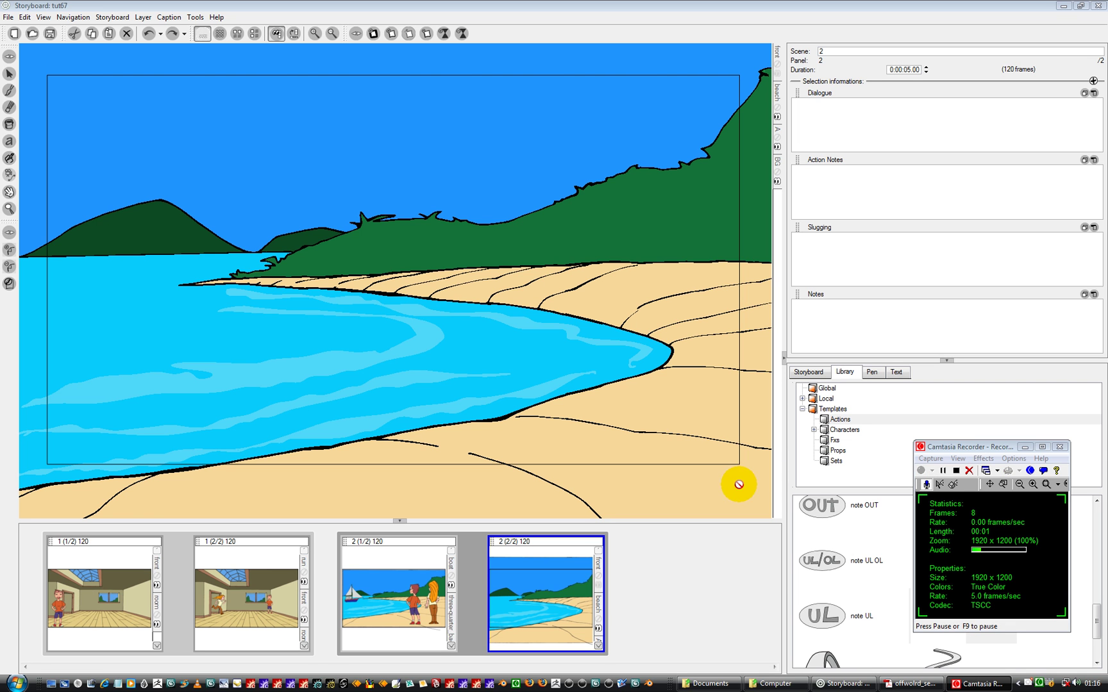
Hide the recorder window and select panel 2 of 2, the beach panel.
click(1024, 446)
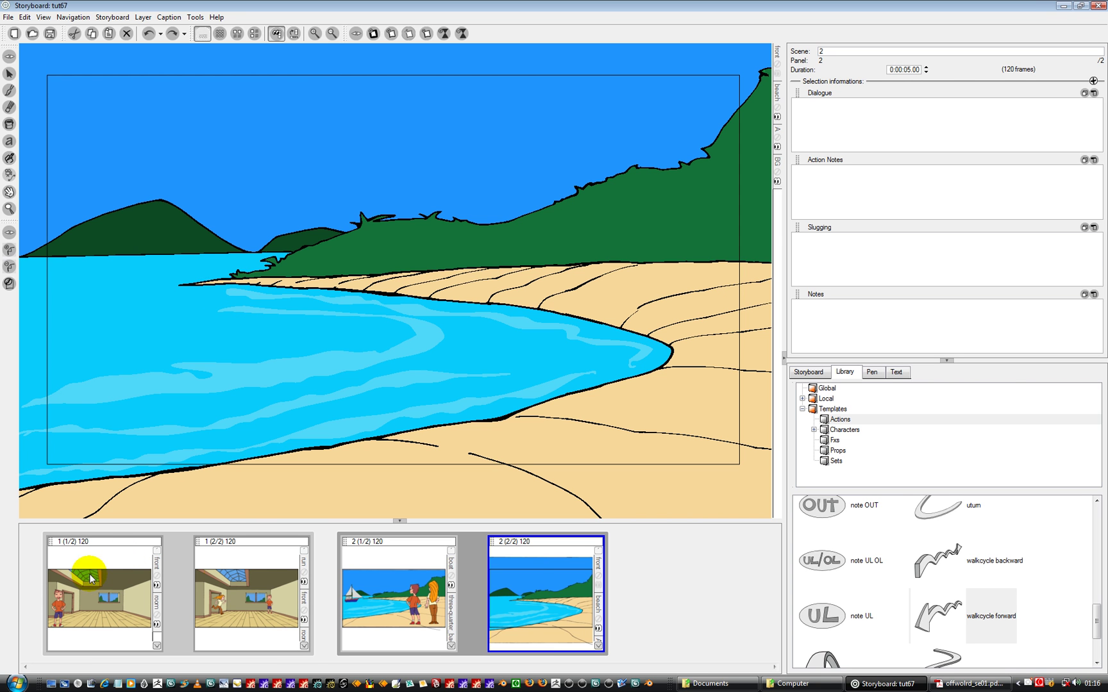
click(528, 580)
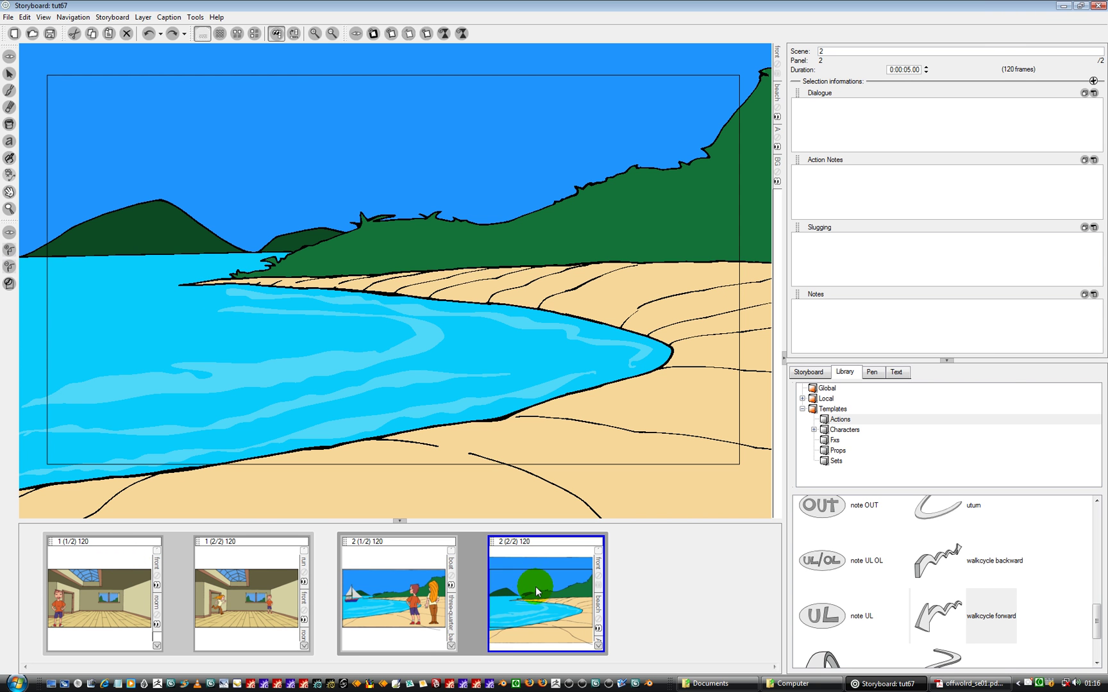
click(516, 568)
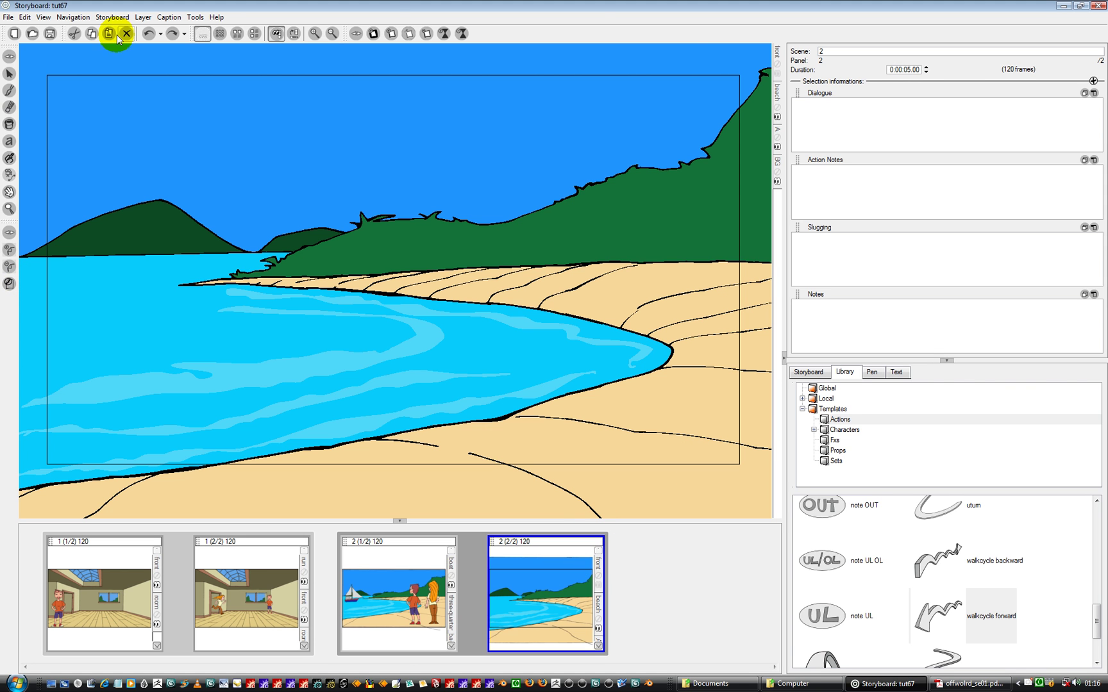
Zoom out until the whole beach drawing beyond the camera frame is visible.
drag(778, 285, 351, 314)
click(331, 35)
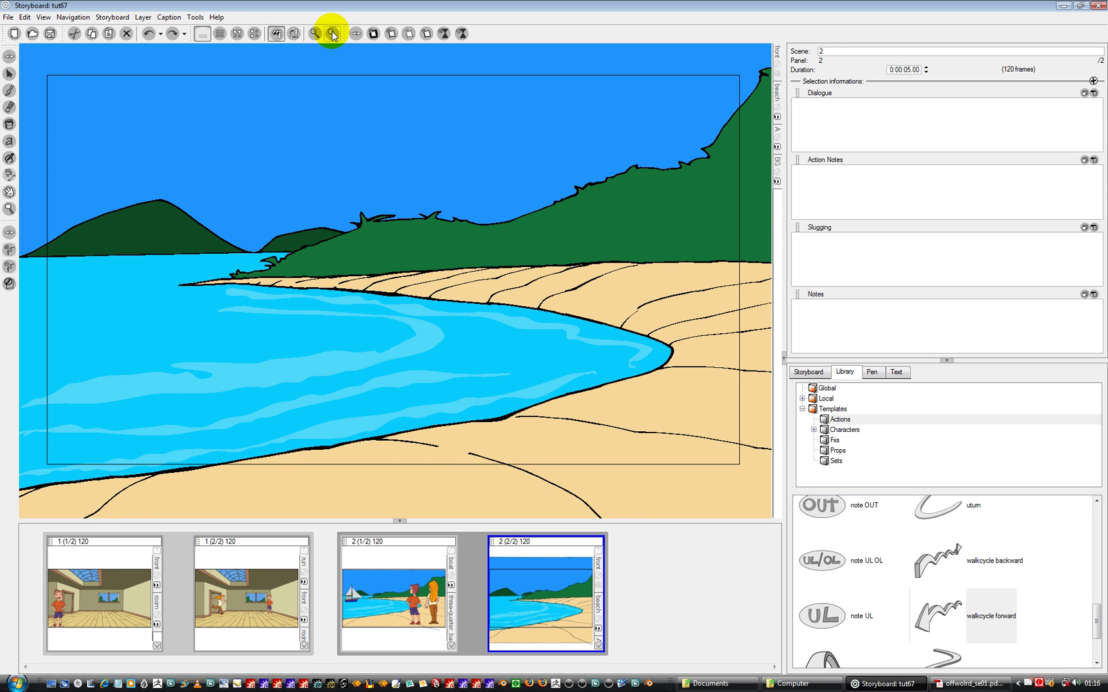
click(331, 36)
On the beach background layer, cut away the sky strip above the camera frame with the Rectangle Cutter.
click(331, 35)
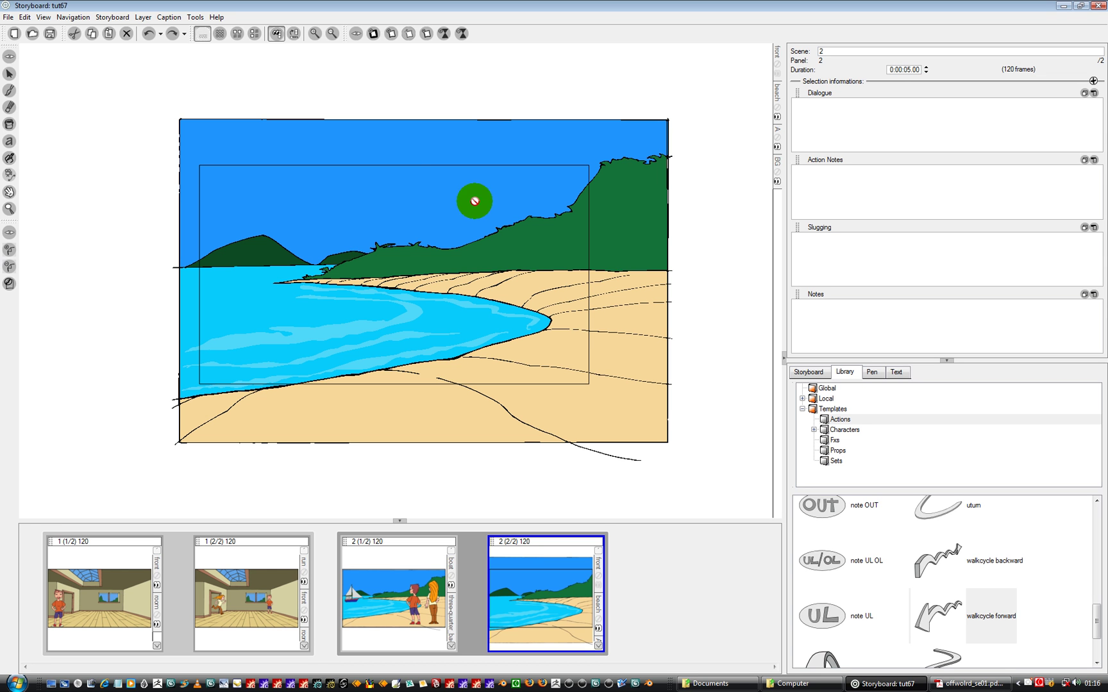
click(782, 97)
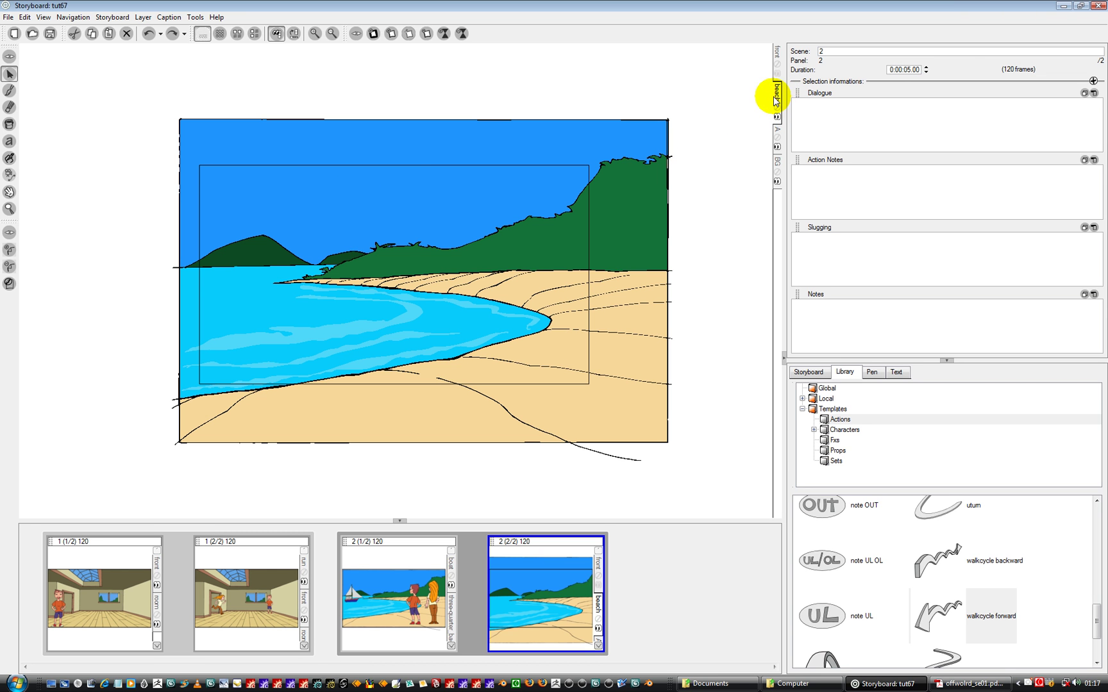
click(9, 159)
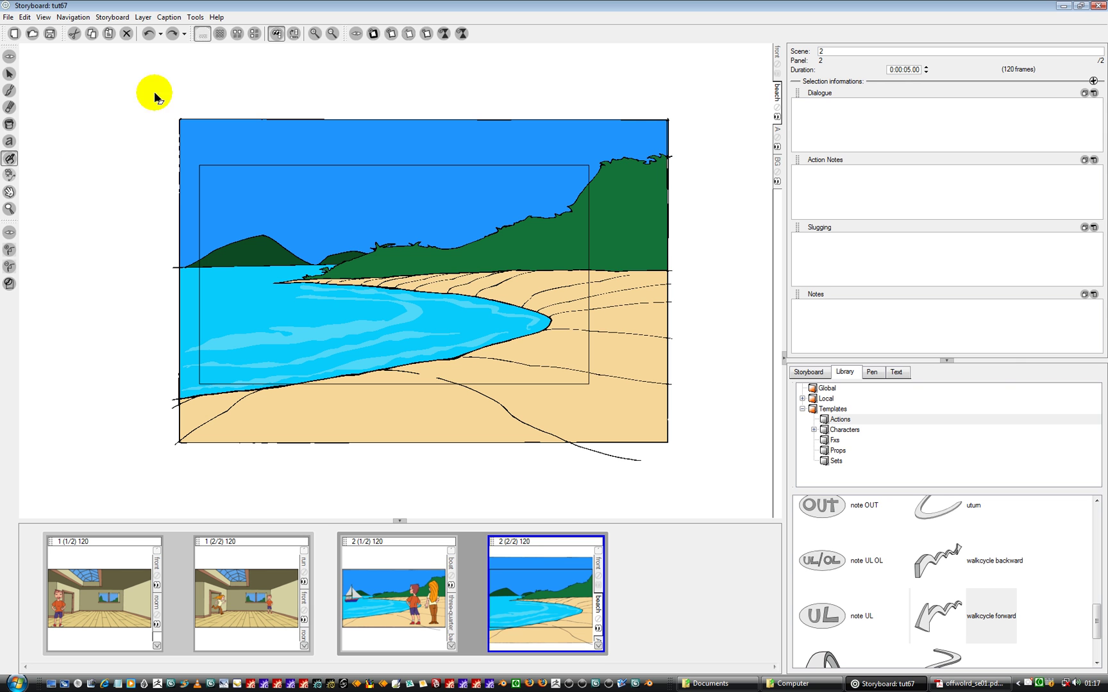
mouse_move(138, 93)
mouse_down()
mouse_move(710, 147)
mouse_move(705, 166)
mouse_up()
key(Delete)
Cut and delete the right, bottom and left strips outside the camera frame.
mouse_move(711, 123)
mouse_down()
mouse_move(663, 363)
mouse_move(584, 474)
mouse_up()
key(Delete)
mouse_move(700, 461)
mouse_down()
mouse_move(131, 418)
mouse_move(116, 383)
mouse_up()
key(Delete)
mouse_move(89, 125)
mouse_down()
mouse_move(108, 287)
mouse_move(186, 433)
mouse_move(198, 428)
mouse_up()
key(Delete)
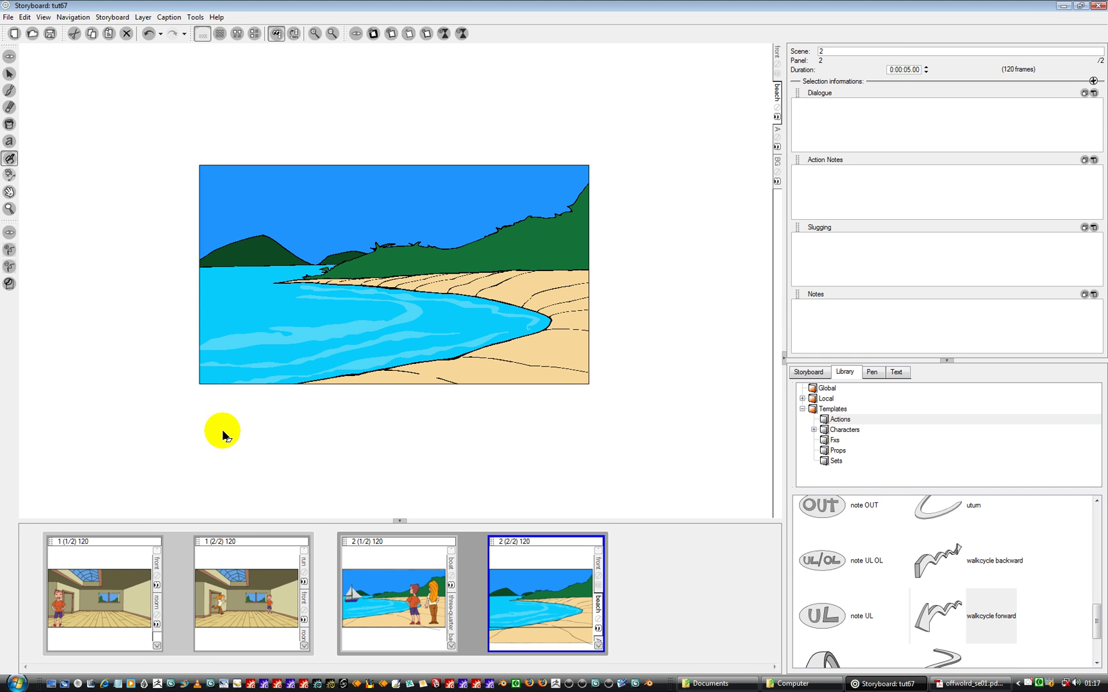
Activate the front layer and turn on its visibility so the girl stands on the shore.
click(776, 50)
click(777, 65)
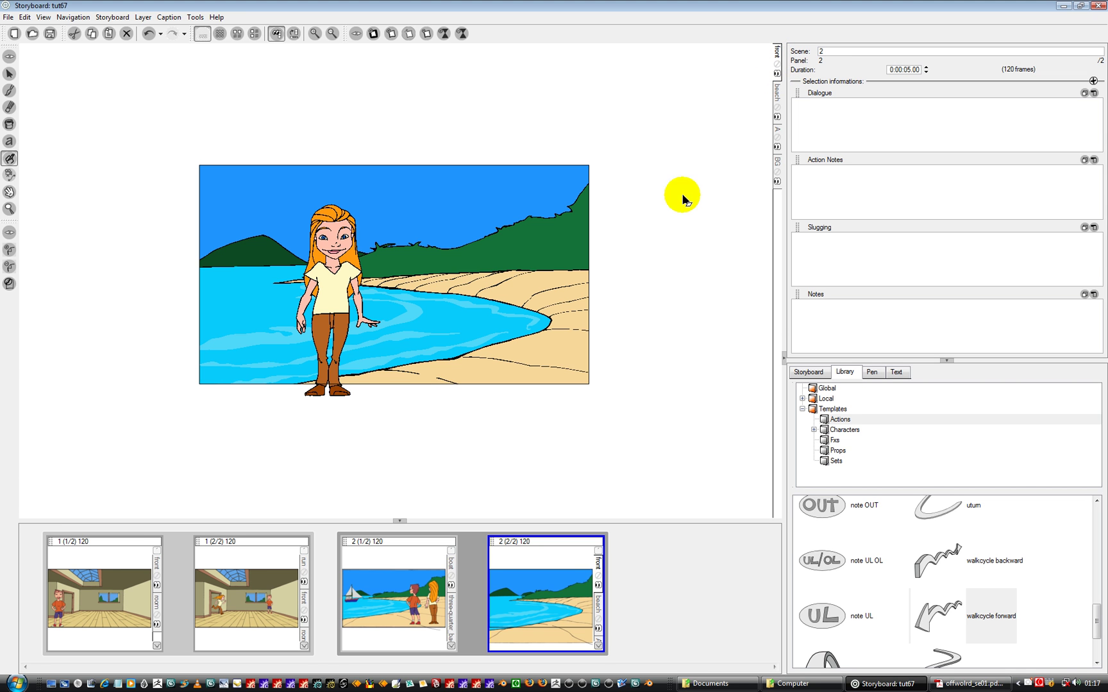
drag(264, 427, 223, 386)
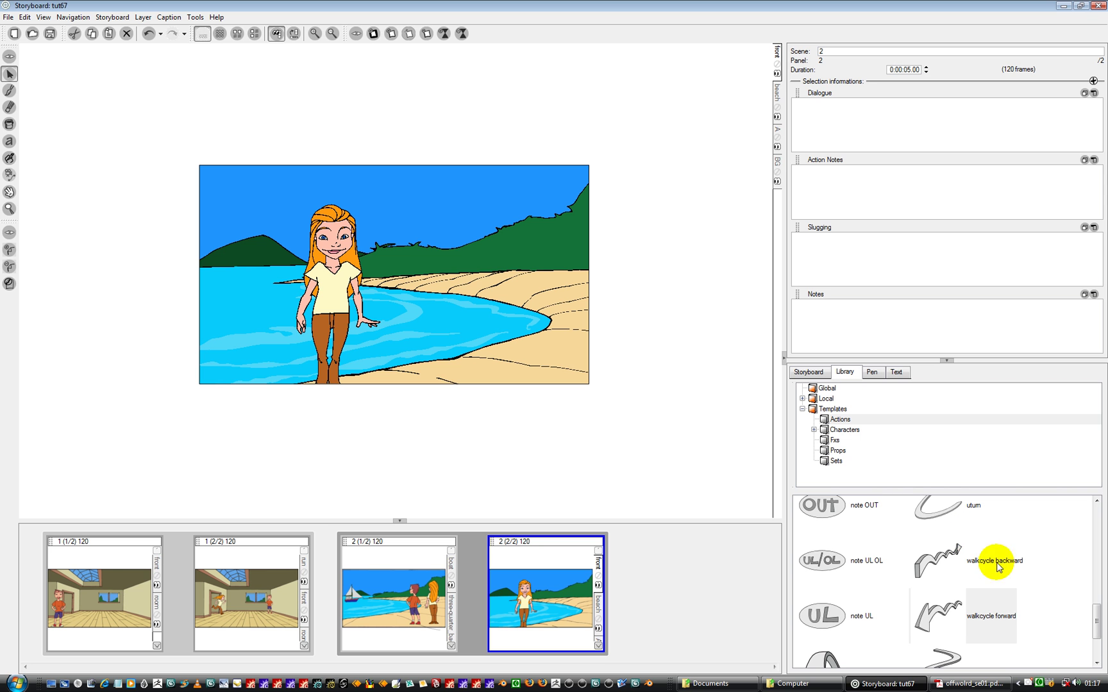
drag(915, 613, 302, 347)
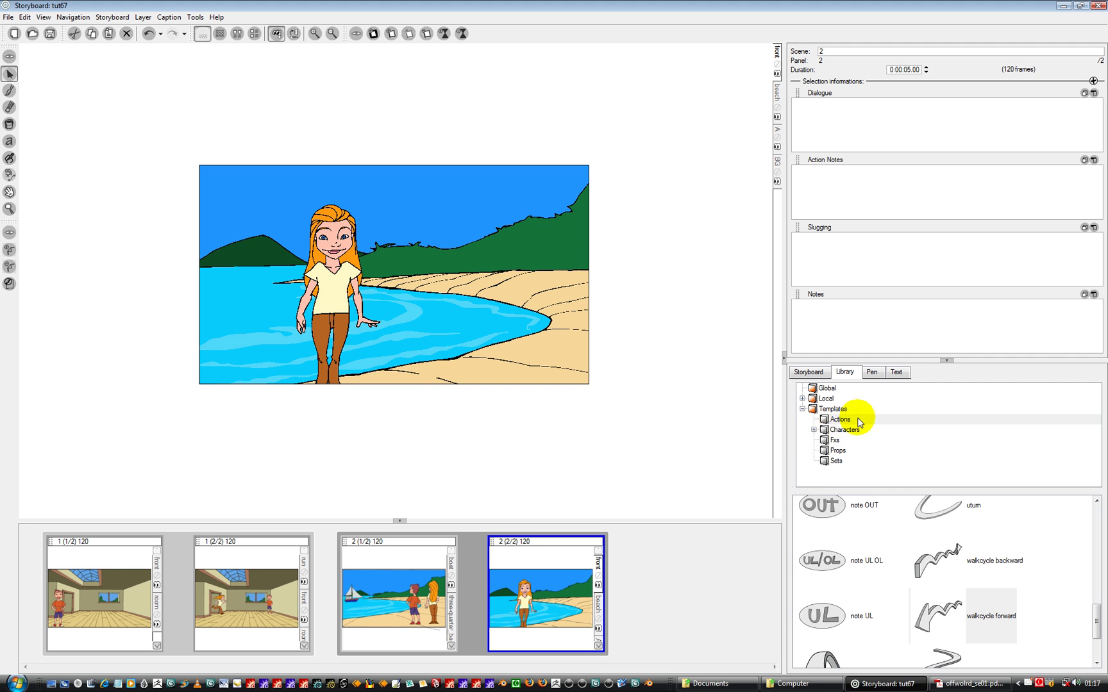
Place the walkcycle forward arrow from the Actions templates into the panel.
click(933, 618)
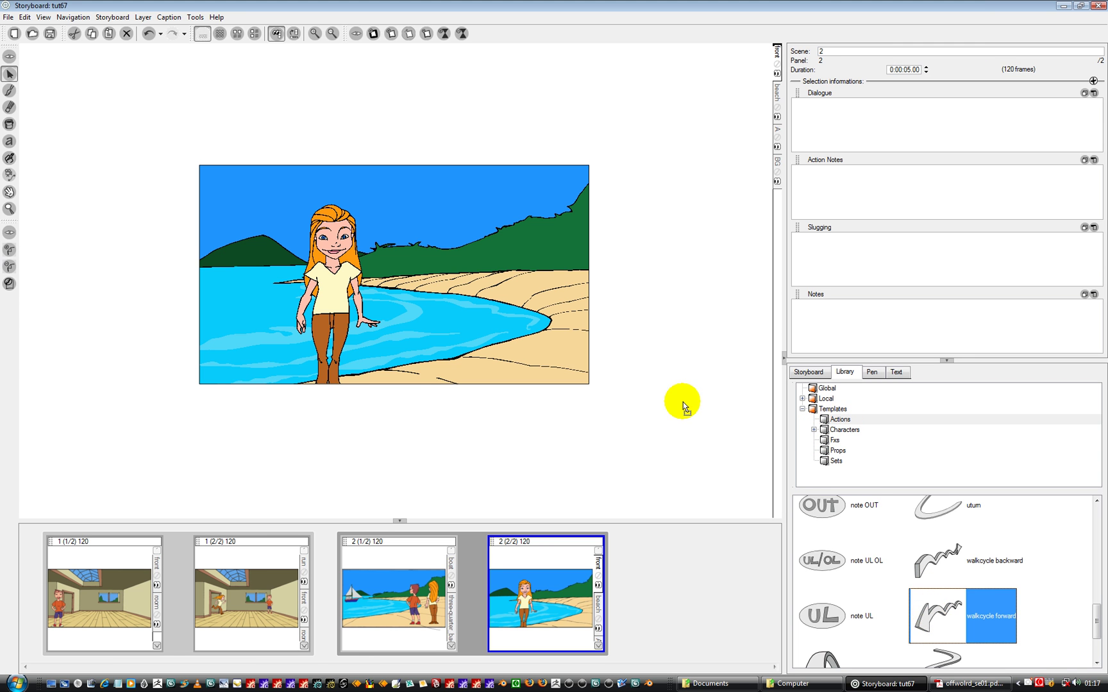
click(442, 287)
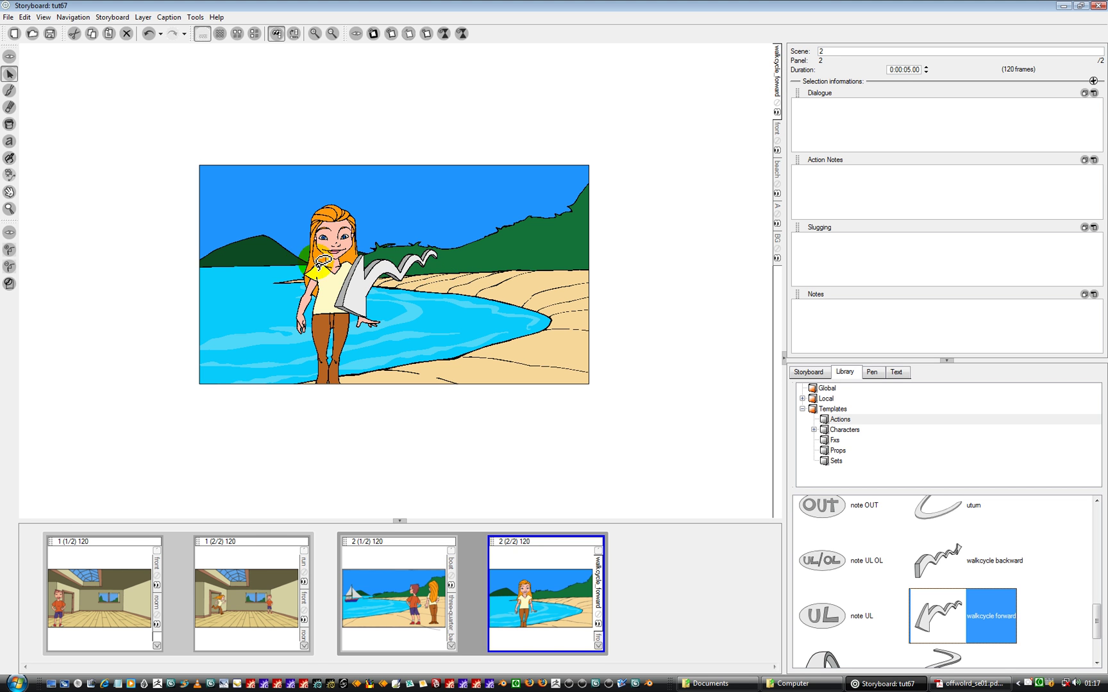
mouse_move(357, 219)
mouse_down()
mouse_move(427, 193)
mouse_move(286, 357)
mouse_up()
click(377, 297)
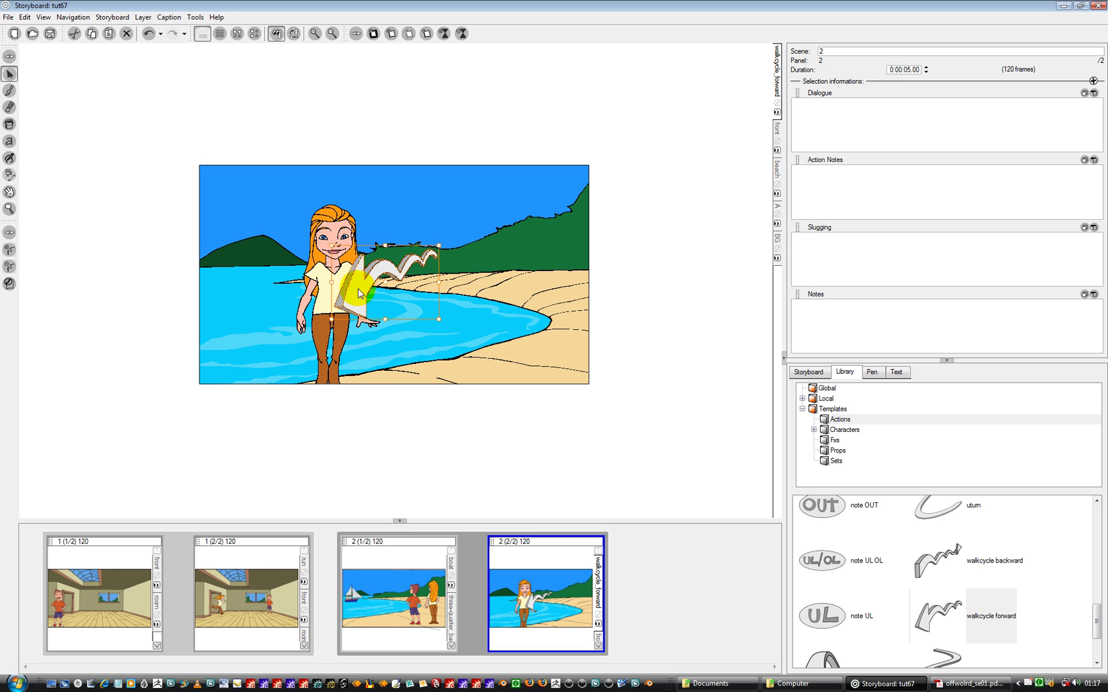
Move the arrow right over the beach, enlarge it and flatten its top edge.
drag(368, 296, 534, 230)
click(473, 224)
drag(456, 226, 452, 293)
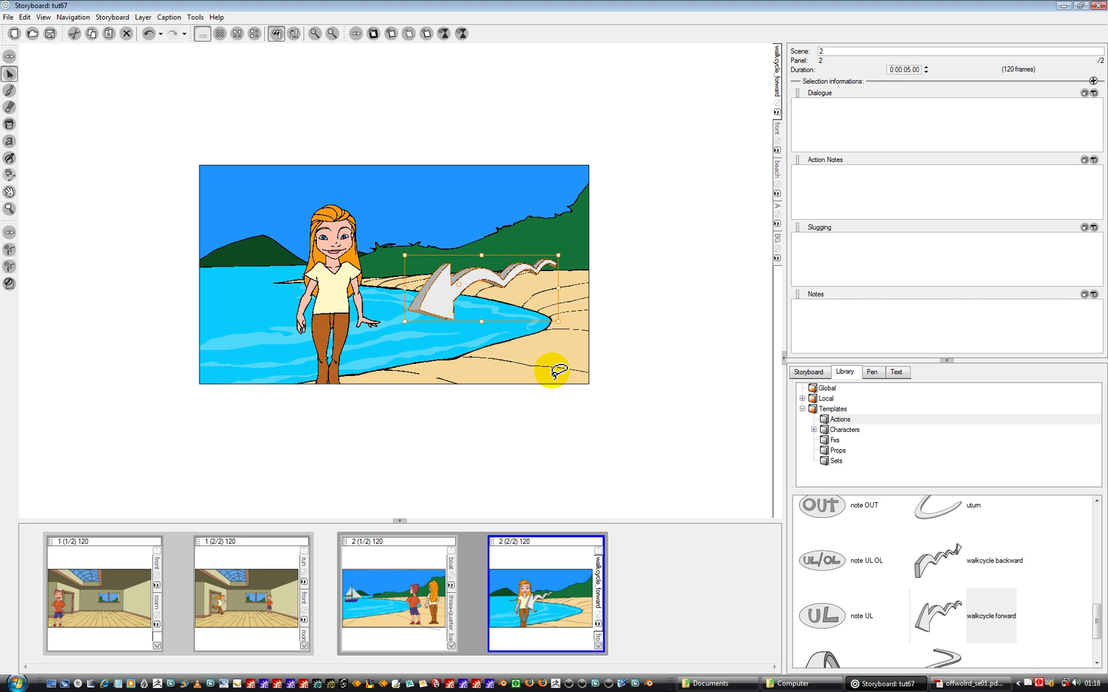
Reselect the walkcycle arrow and undo an unwanted move to the right.
click(436, 321)
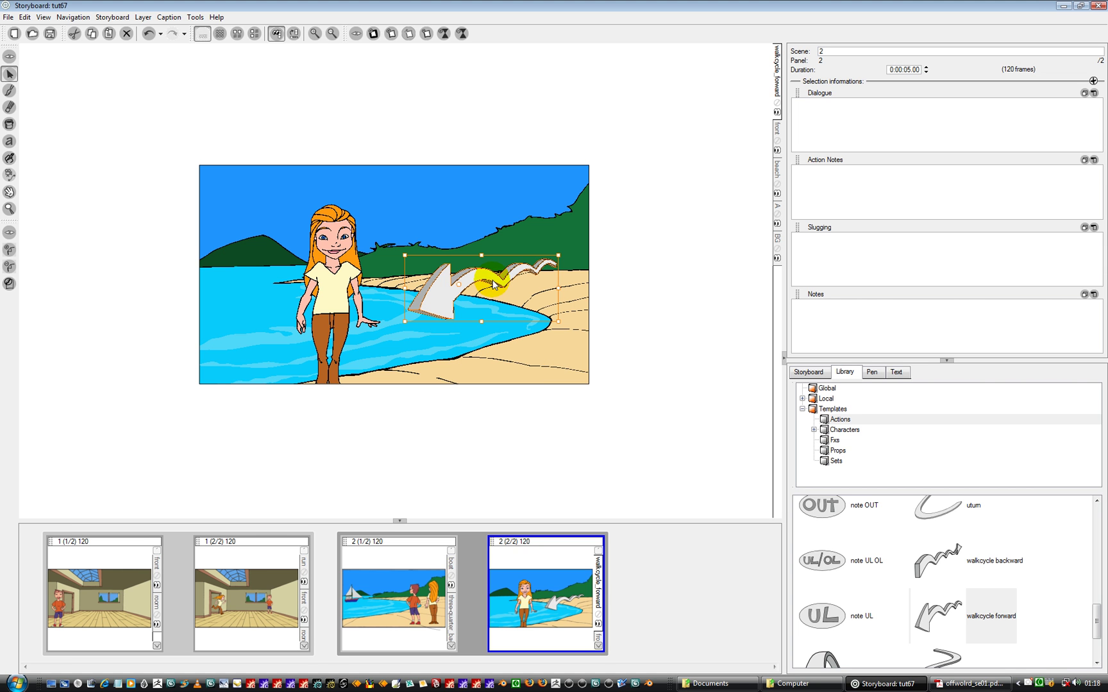
click(651, 286)
mouse_move(624, 250)
mouse_down()
mouse_move(525, 373)
mouse_move(366, 273)
mouse_move(579, 212)
mouse_move(500, 187)
mouse_move(433, 297)
mouse_up()
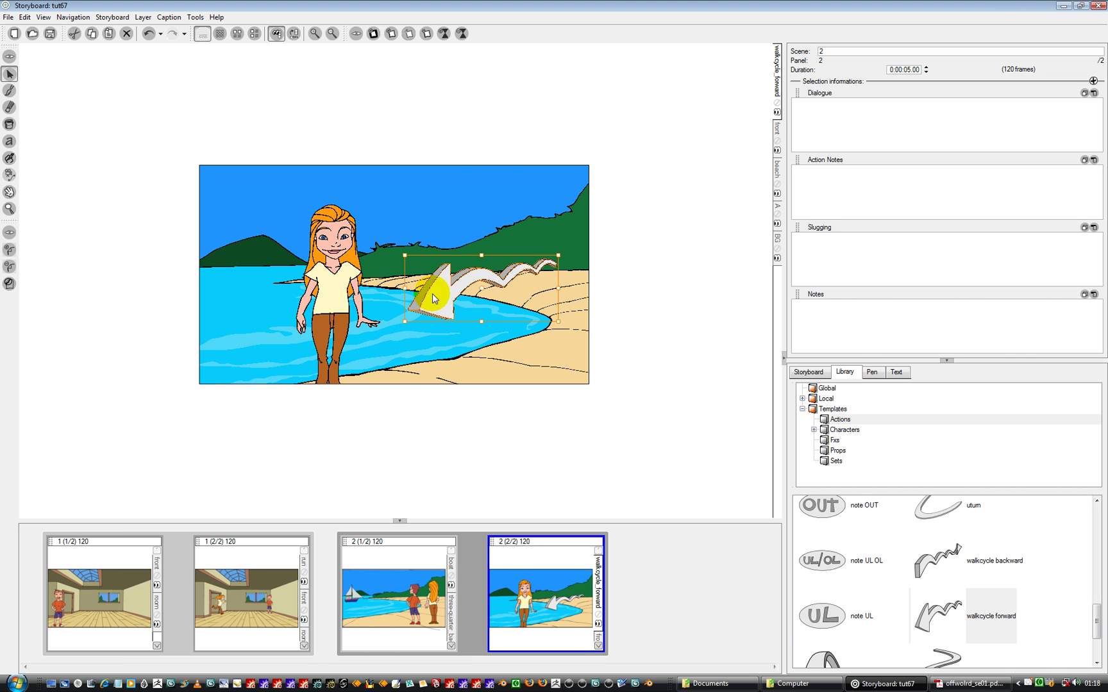
click(638, 282)
mouse_move(441, 301)
mouse_down()
mouse_move(523, 314)
mouse_move(446, 308)
mouse_move(641, 256)
mouse_move(628, 318)
mouse_up()
drag(470, 323, 512, 310)
key(ctrl+z)
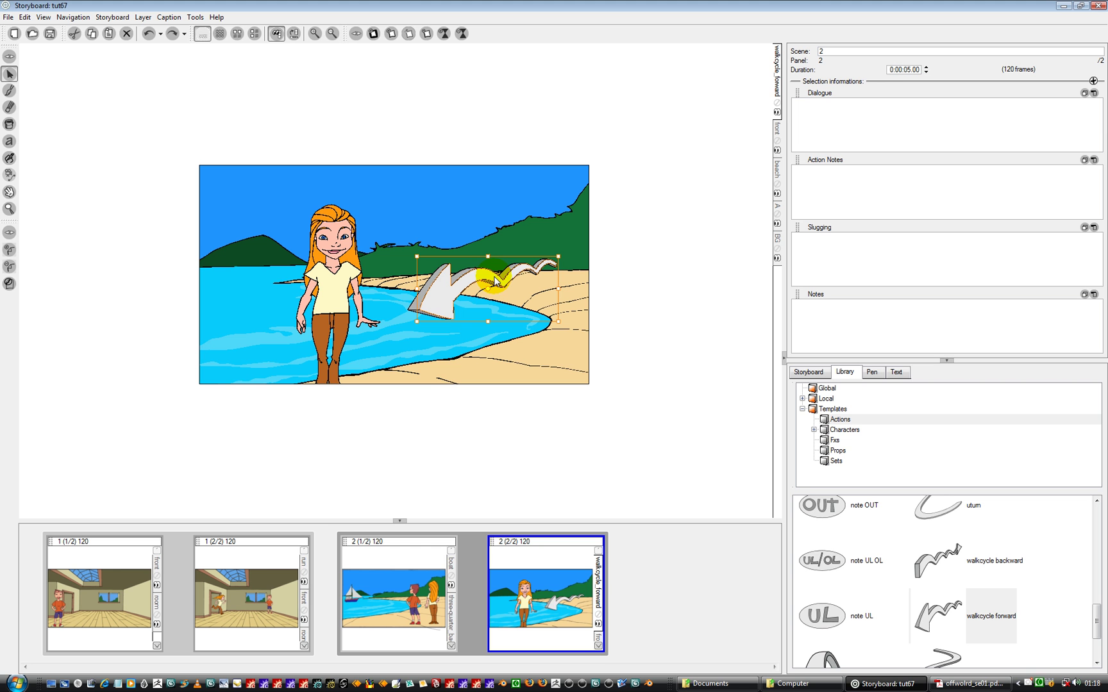
Stretch the arrow wider to the left and shift it down-left beside the girl.
drag(497, 279, 433, 284)
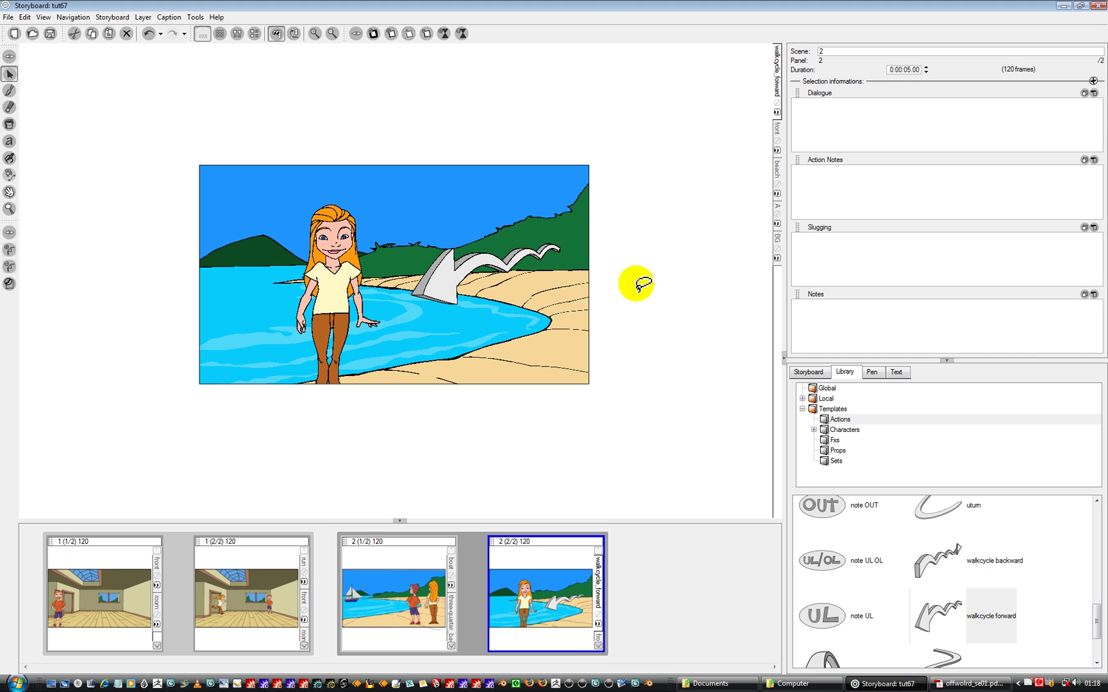
mouse_move(494, 210)
mouse_down()
mouse_move(466, 200)
mouse_move(501, 373)
mouse_move(381, 214)
mouse_up()
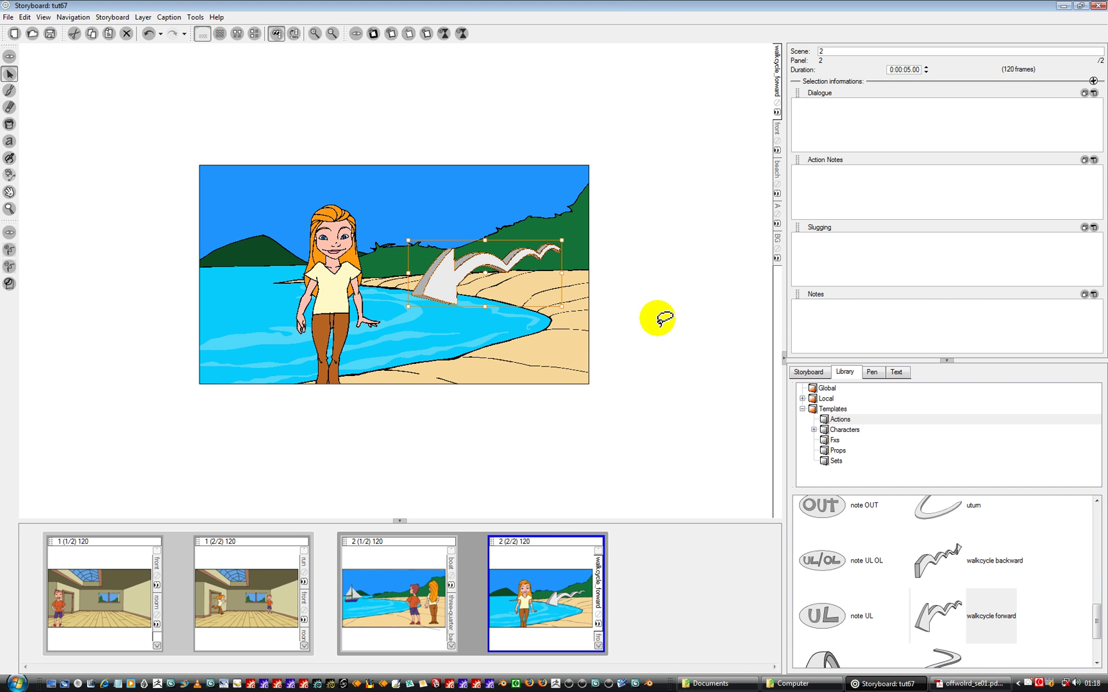
click(650, 276)
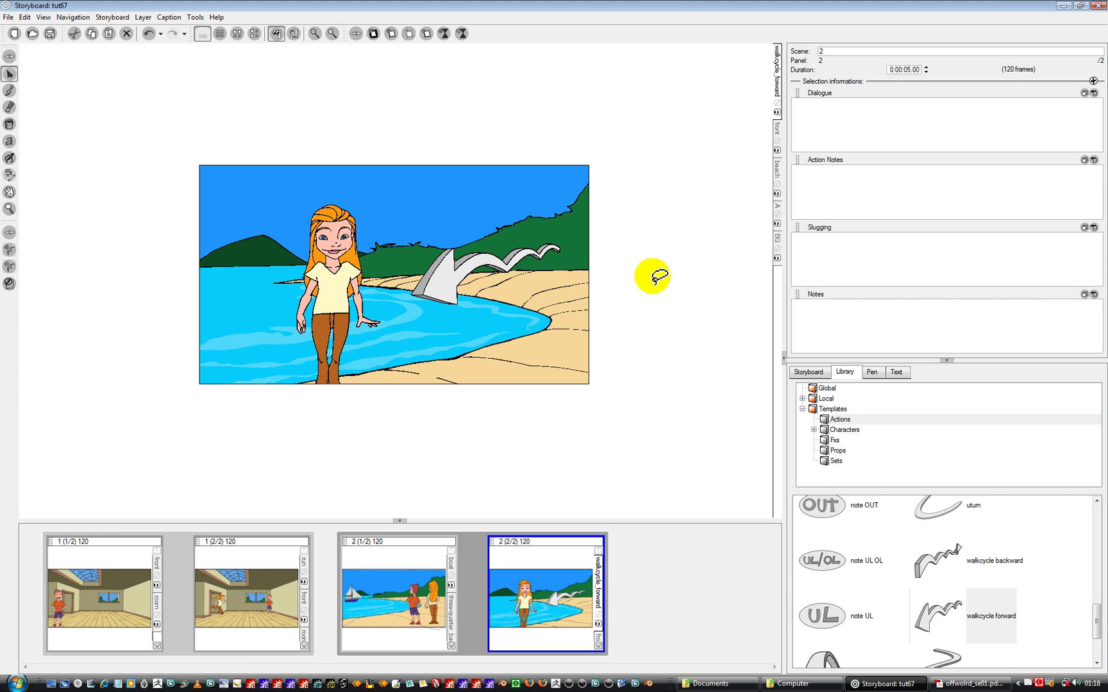
mouse_move(446, 287)
mouse_down()
mouse_move(431, 330)
mouse_move(427, 293)
mouse_up()
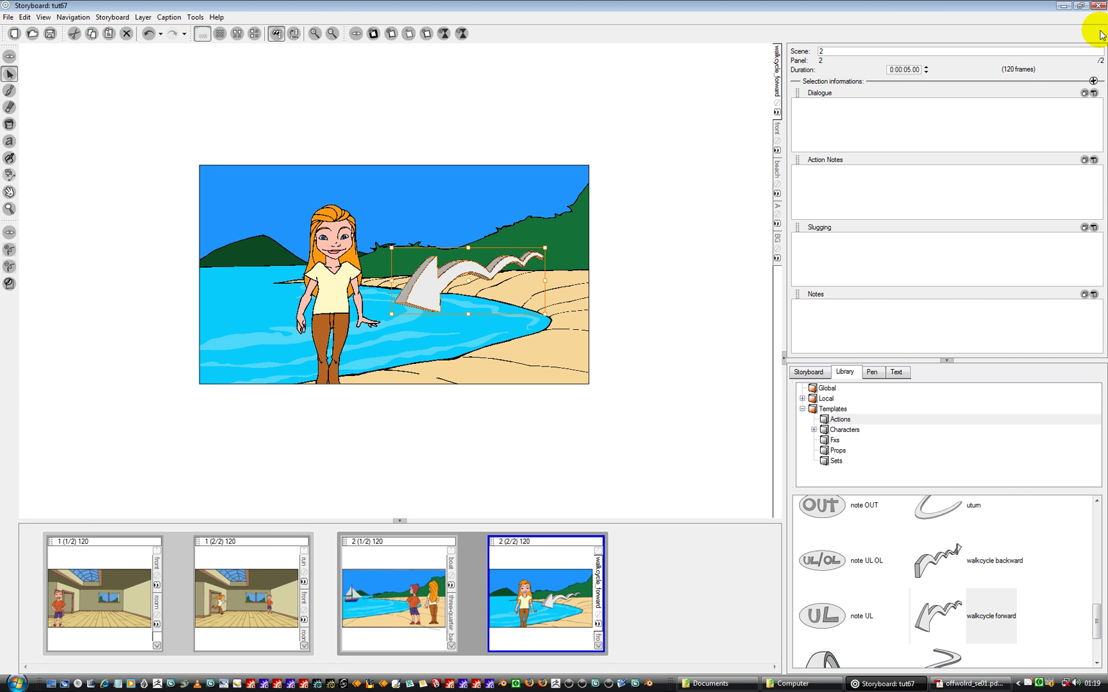
Zoom in twice on the beach panel, deselect the walk-forward arrow and nudge the view slightly.
click(313, 35)
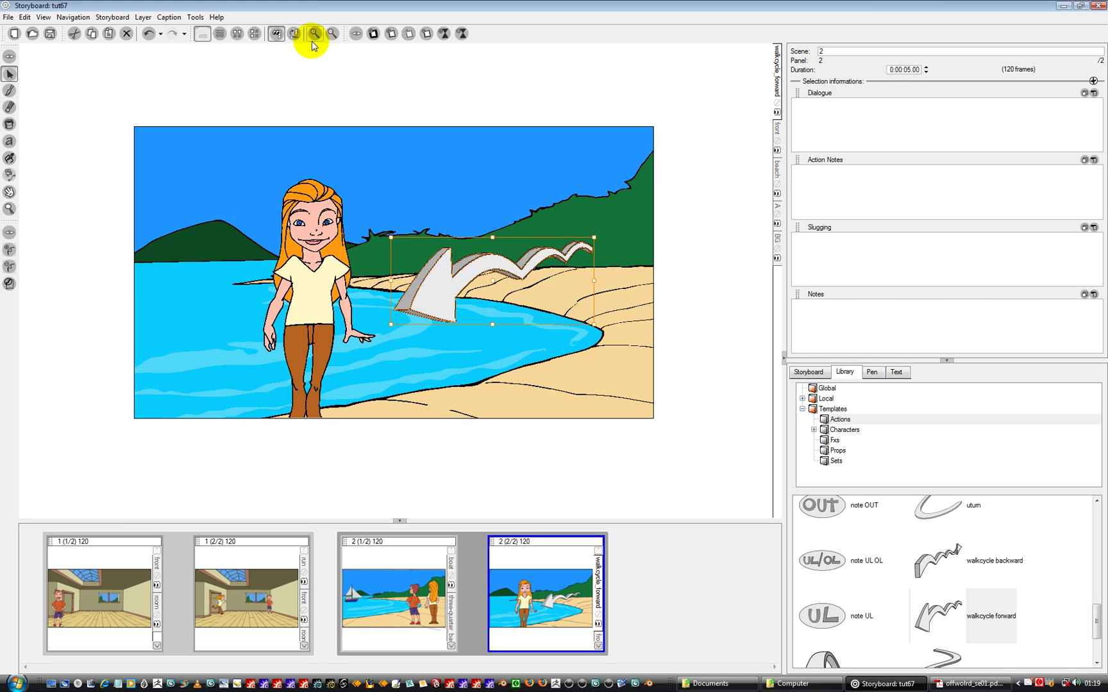
click(313, 35)
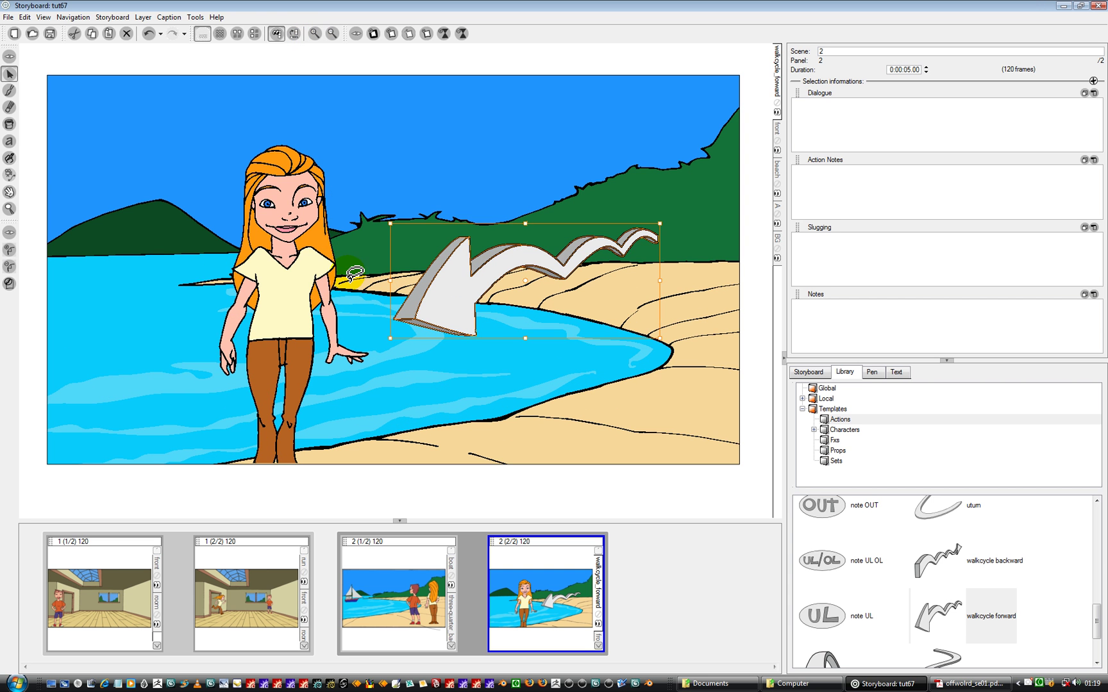
click(345, 267)
drag(338, 256, 356, 240)
key(ctrl+a)
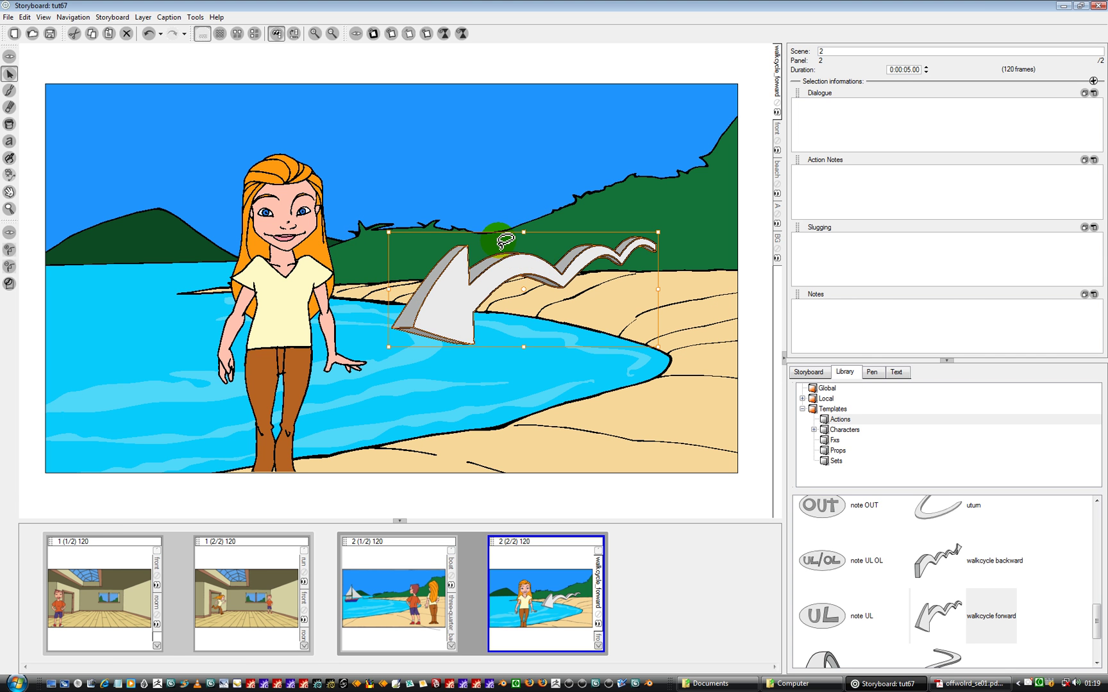
click(10, 92)
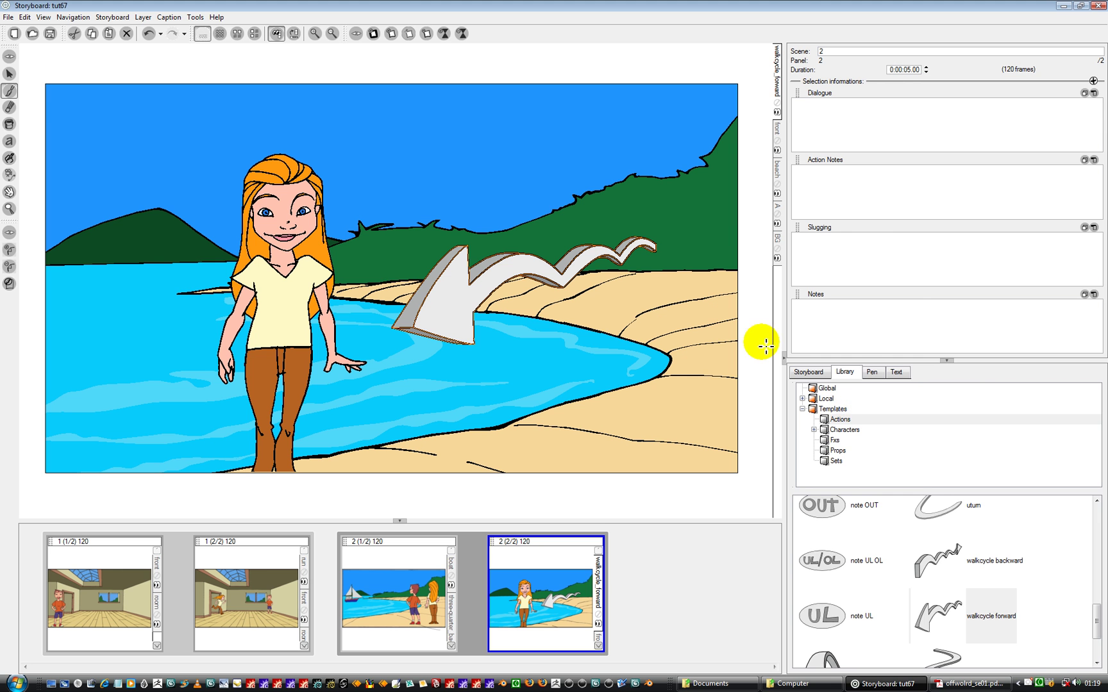
Show the pen presets and try two presets with test strokes in the sky, undoing each.
click(872, 372)
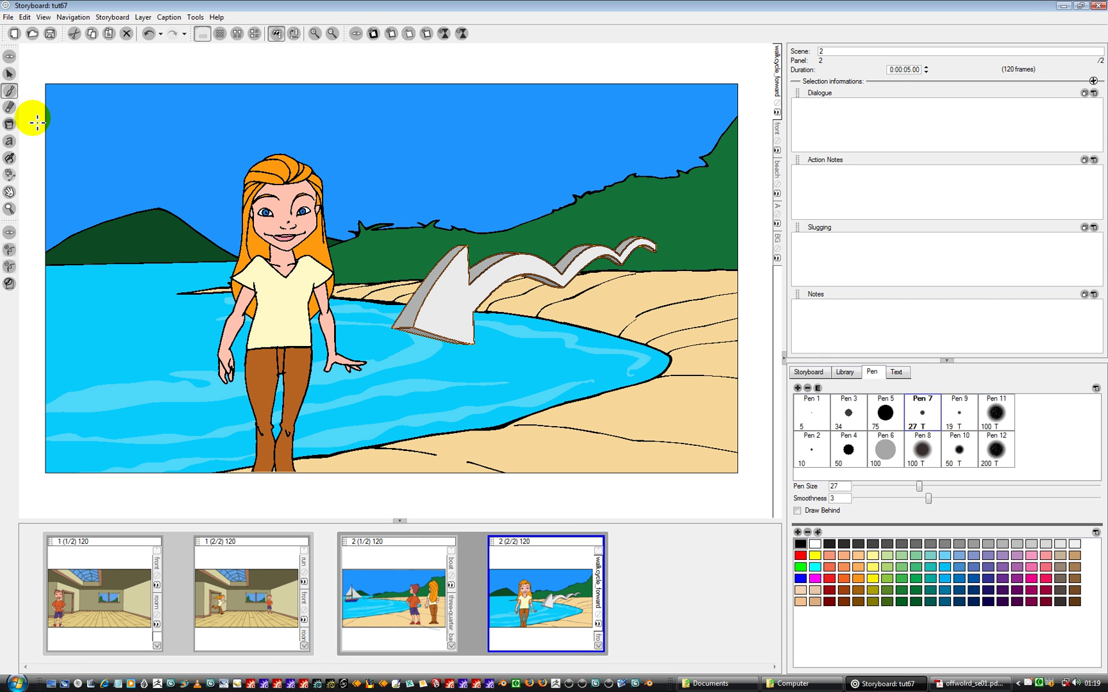
click(9, 91)
mouse_move(473, 158)
mouse_down()
mouse_move(502, 165)
mouse_move(462, 132)
mouse_move(486, 196)
mouse_up()
key(ctrl+z)
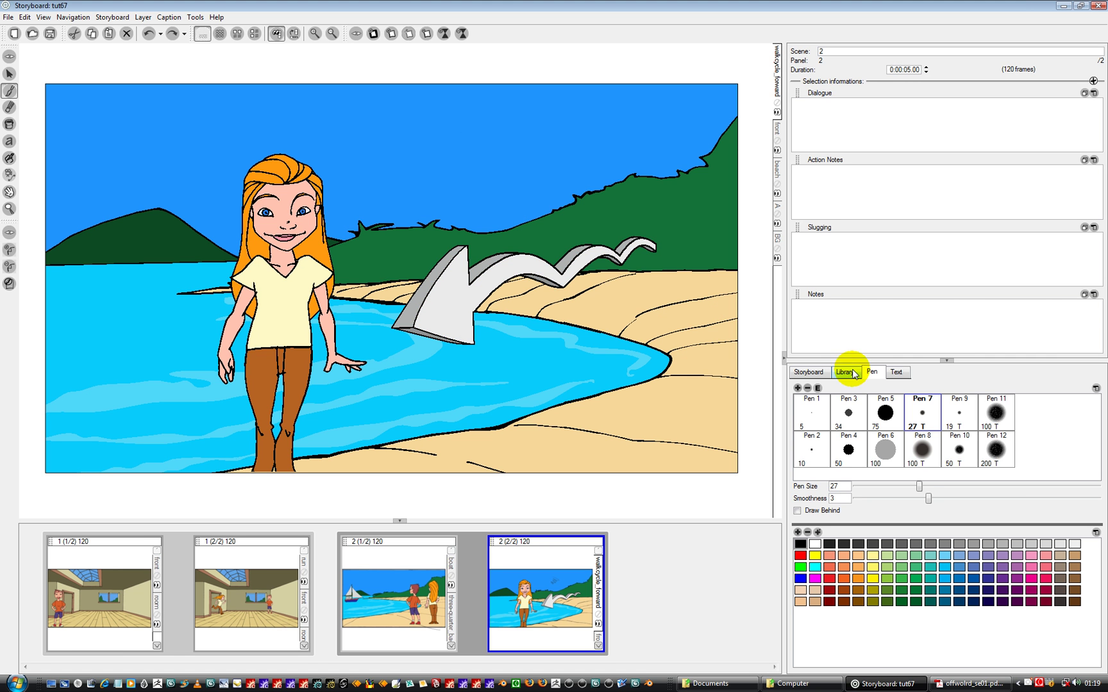
click(854, 389)
mouse_move(482, 138)
mouse_down()
mouse_move(498, 165)
mouse_move(465, 188)
mouse_up()
key(ctrl+z)
Return to the previous pen preset and raise the pen size to 66, undoing the trial scribble.
click(924, 417)
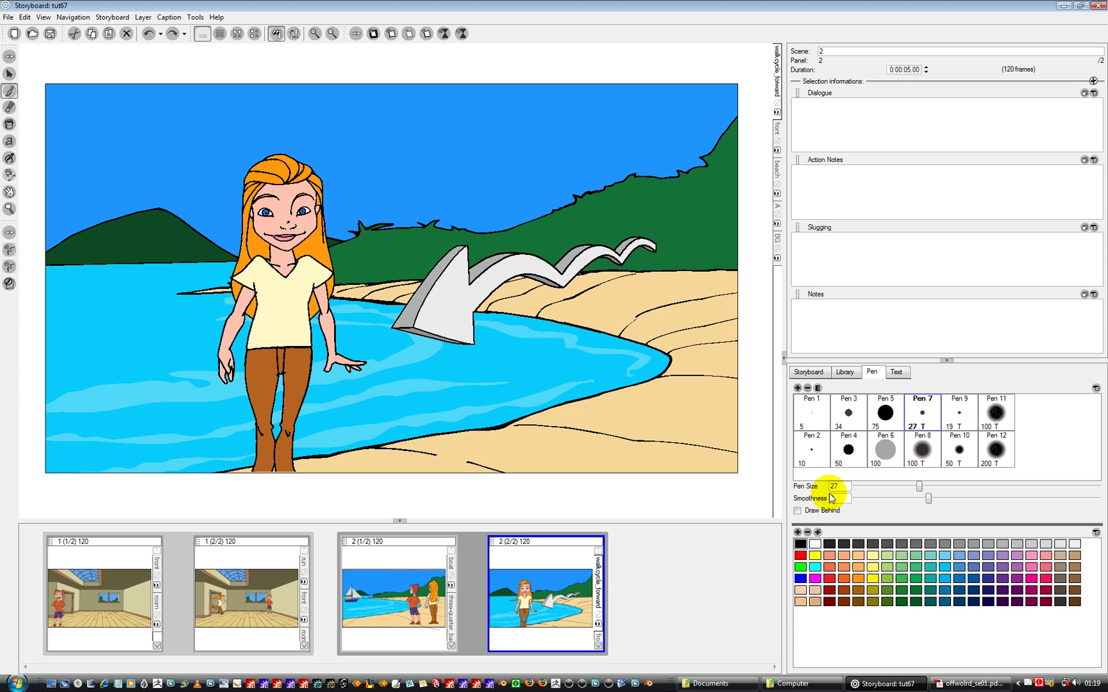
drag(919, 487, 1014, 487)
drag(513, 170, 516, 193)
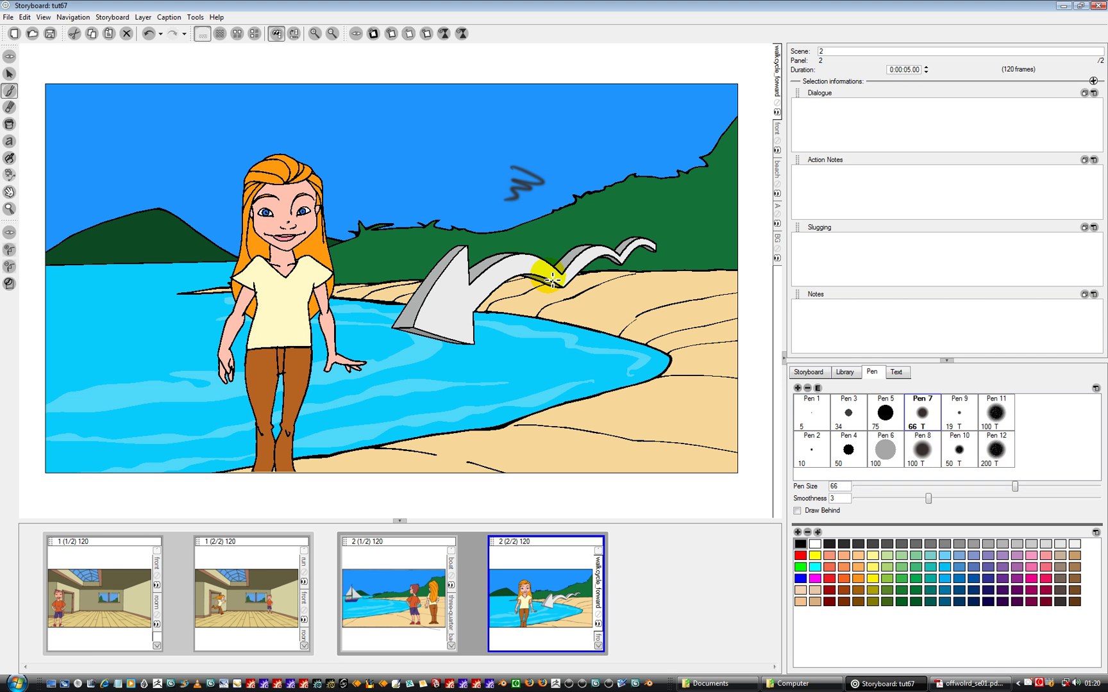
key(ctrl+z)
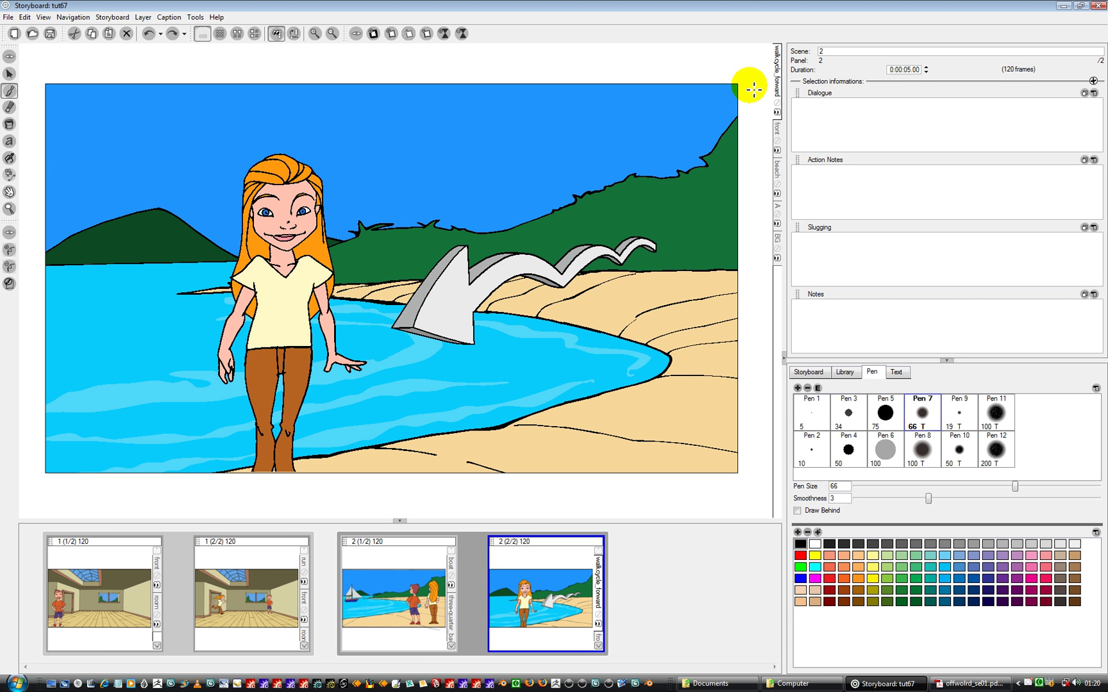
mouse_move(460, 277)
mouse_down()
mouse_move(453, 300)
mouse_move(487, 280)
mouse_move(476, 298)
mouse_move(440, 289)
mouse_up()
On the front layer, lower the pen size and paint a dark patch over the girl's eye.
click(779, 133)
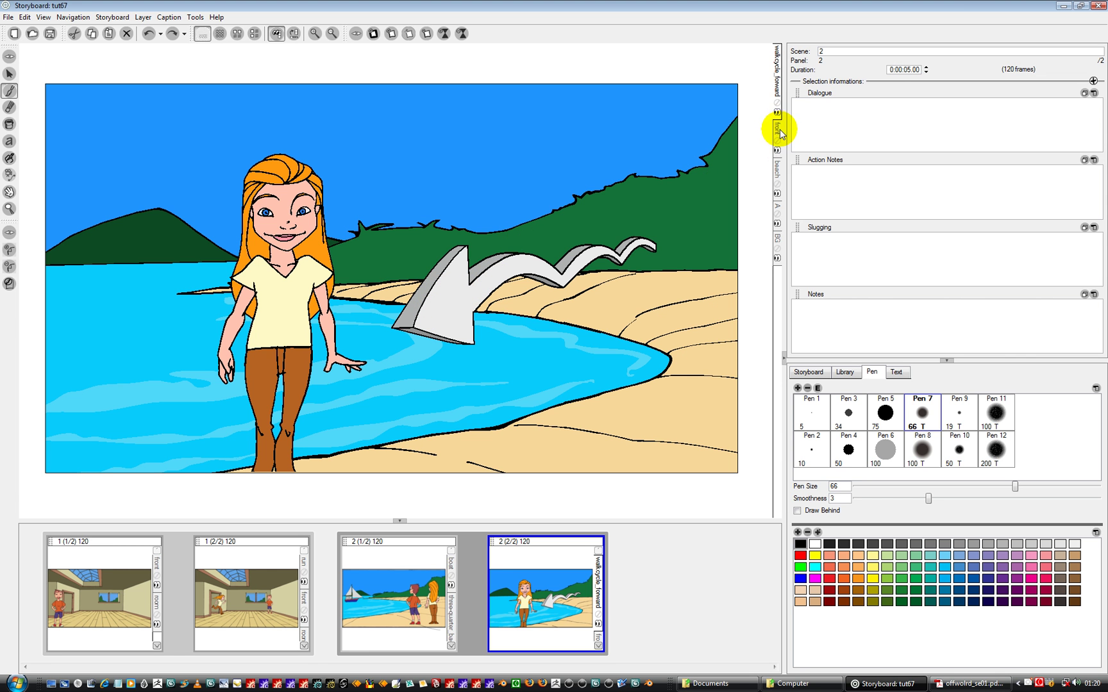
drag(297, 198, 305, 219)
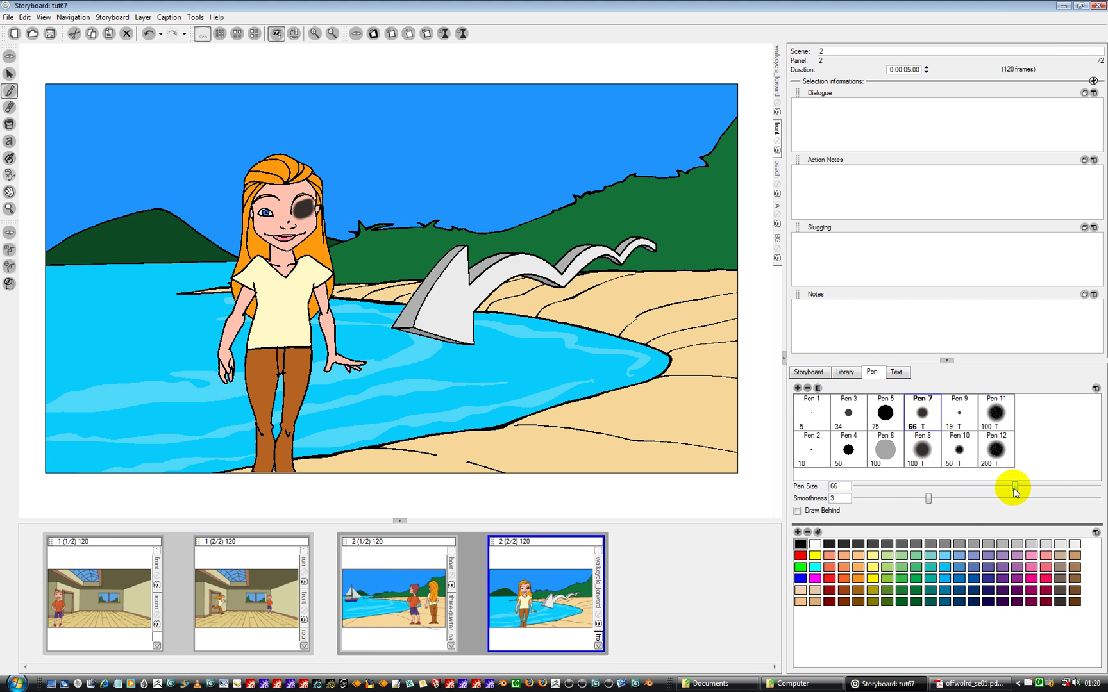
drag(1015, 489, 921, 486)
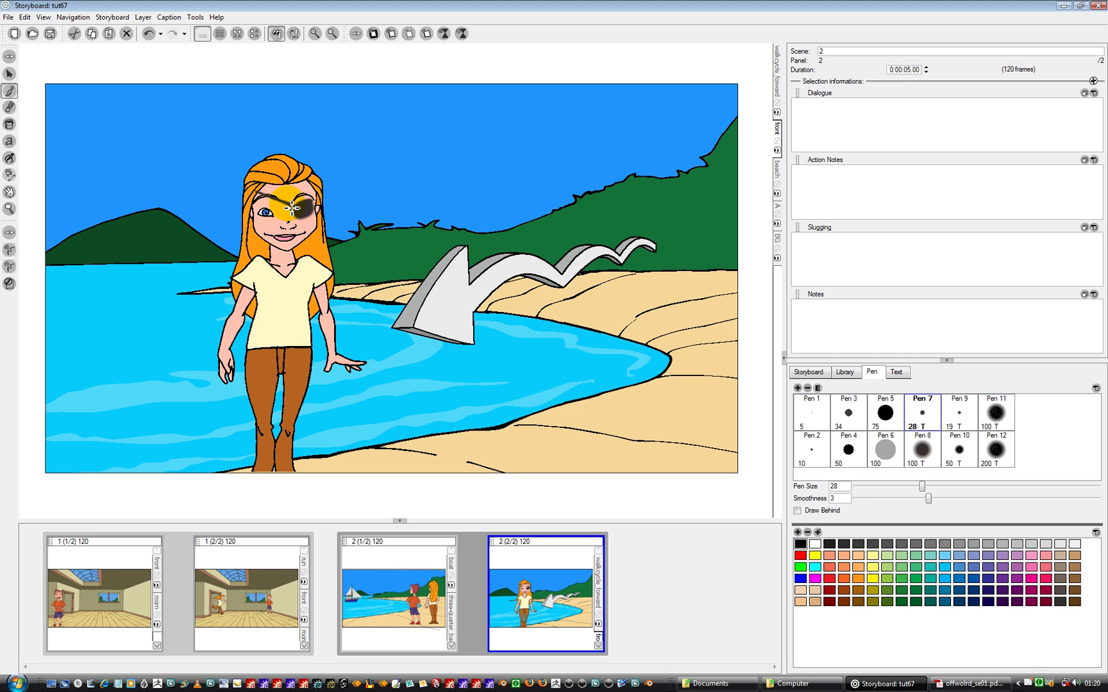
drag(299, 208, 315, 202)
mouse_move(300, 208)
mouse_down()
mouse_move(304, 218)
mouse_move(298, 206)
mouse_up()
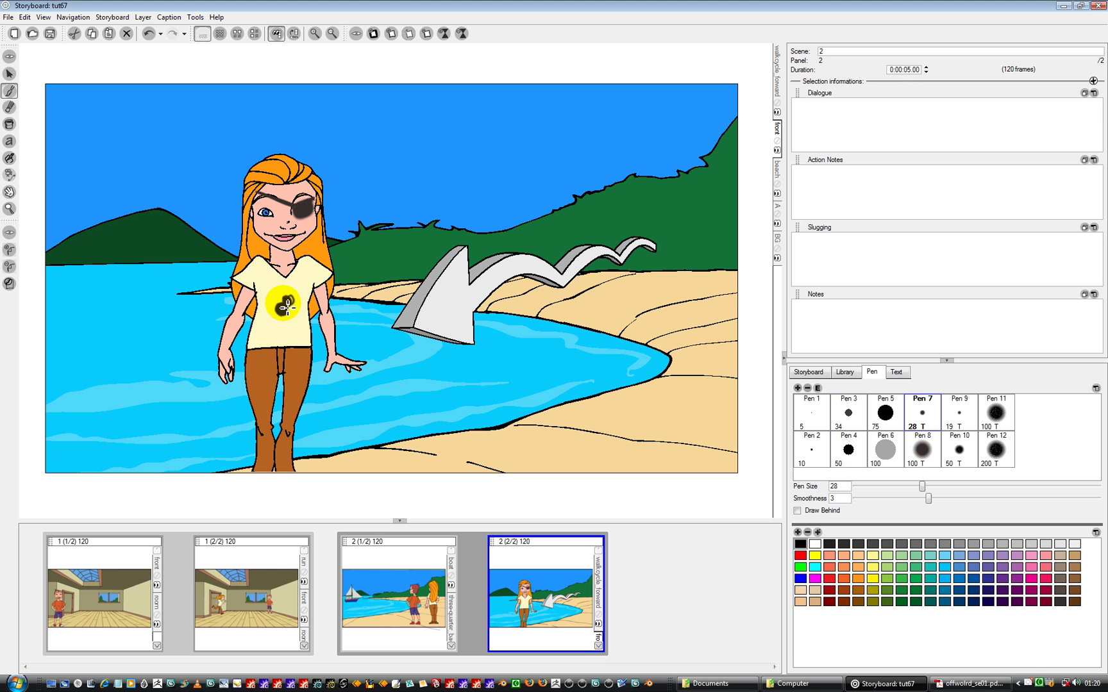
With the pen on the front layer, draw a dark skull and crossed bones on her shirt.
mouse_move(277, 303)
mouse_down()
mouse_move(289, 325)
mouse_move(269, 333)
mouse_move(295, 331)
mouse_move(272, 329)
mouse_move(303, 344)
mouse_move(270, 323)
mouse_move(267, 337)
mouse_move(305, 326)
mouse_up()
click(310, 268)
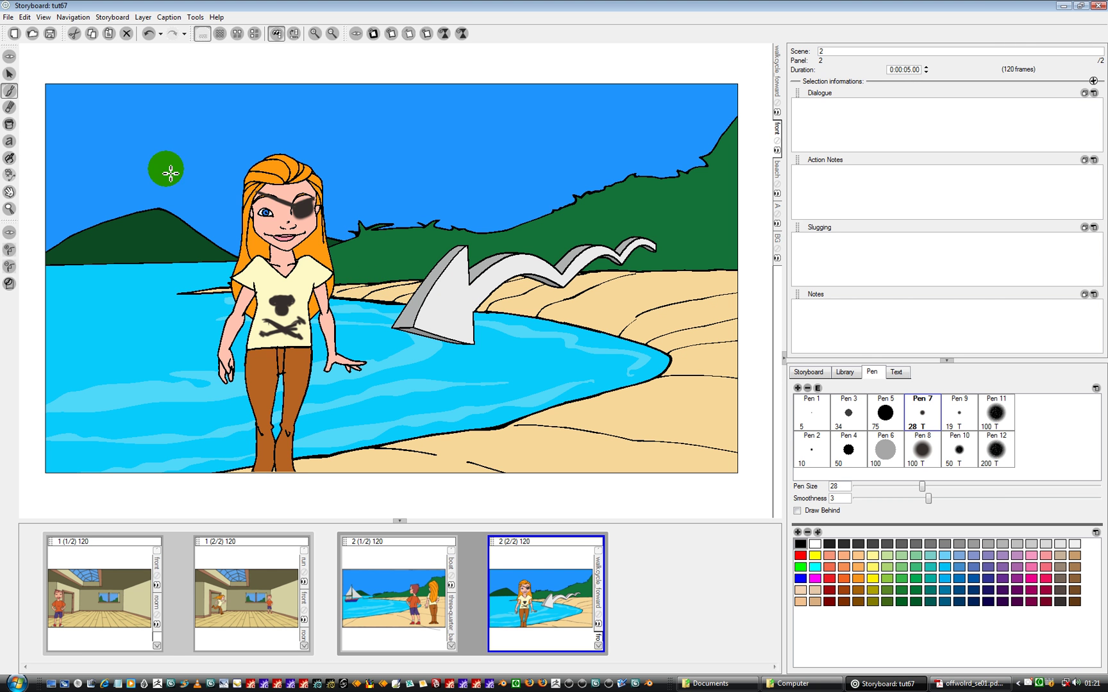
Undo the stray multicoloured stroke and brush over the skull emblem in the shirt colour.
click(9, 109)
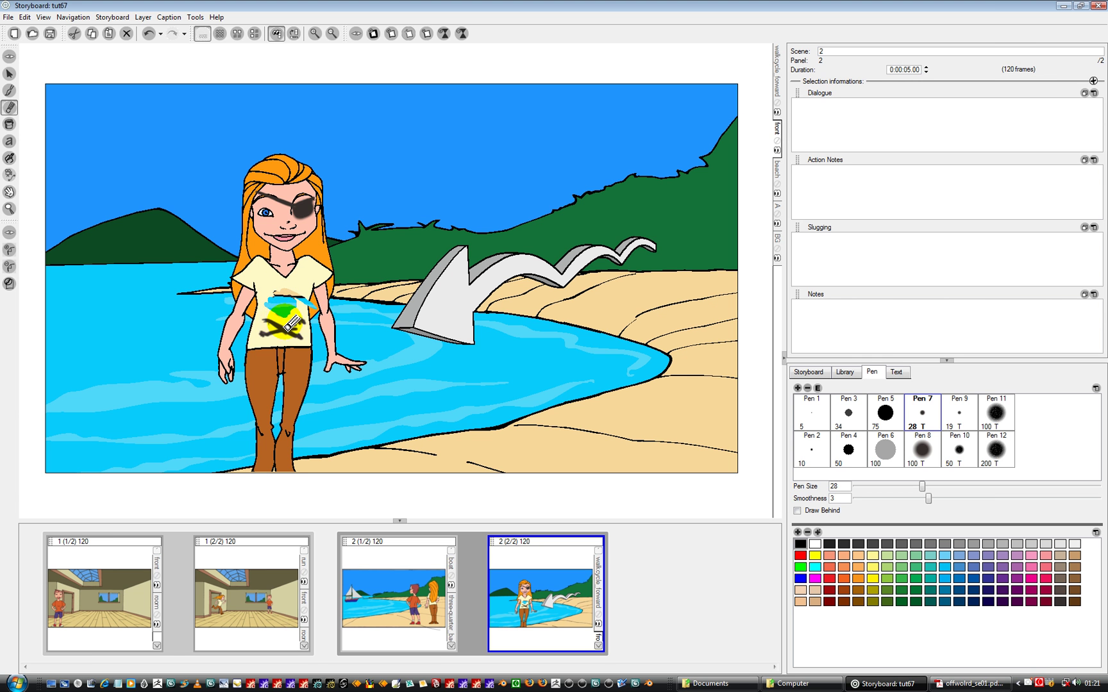
key(ctrl+z)
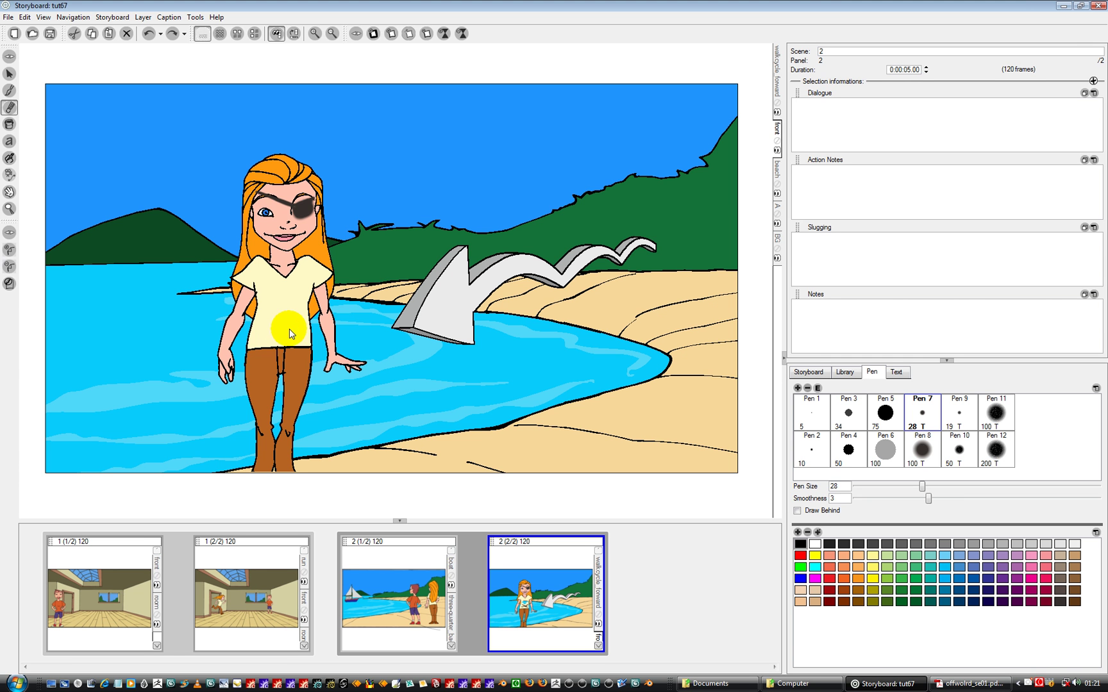
drag(290, 324, 280, 307)
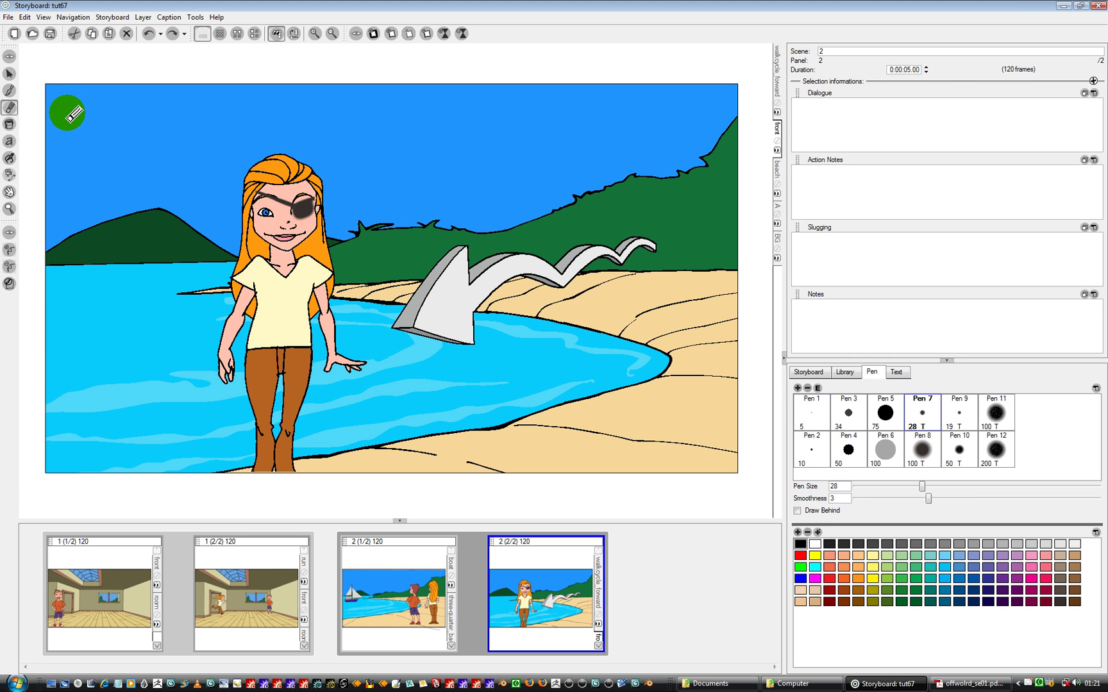
click(9, 75)
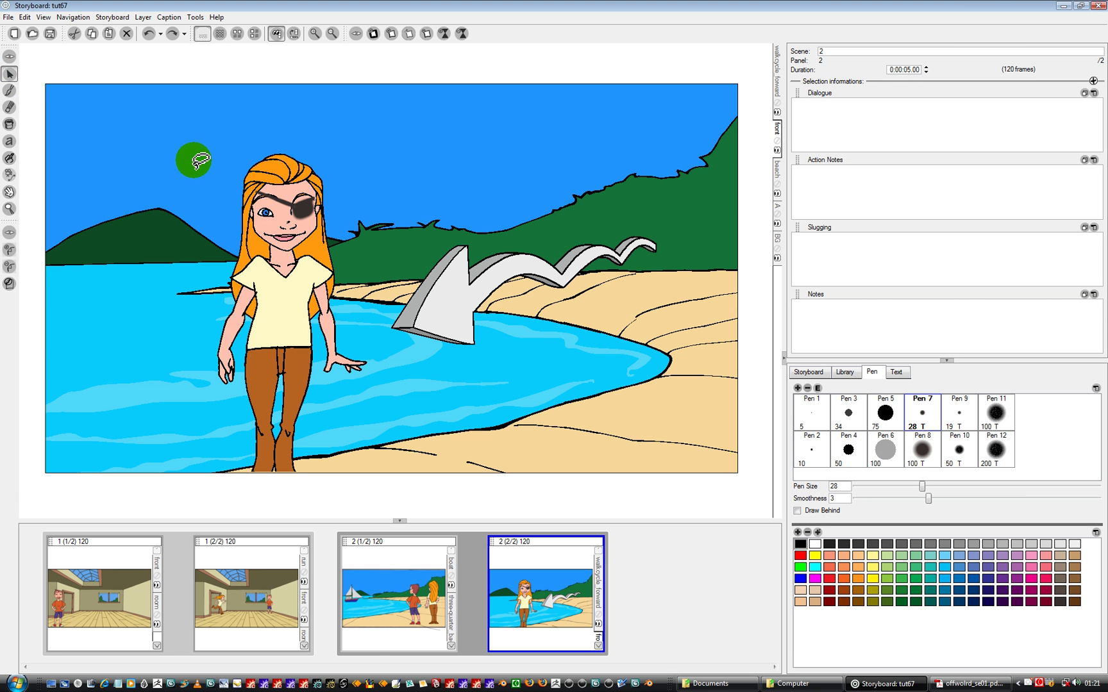
Shift the eye-patched girl right, then reposition her at the beach panel's far left edge.
mouse_move(184, 149)
mouse_down()
mouse_move(413, 236)
mouse_move(217, 470)
mouse_move(168, 239)
mouse_move(176, 192)
mouse_up()
drag(279, 301, 482, 314)
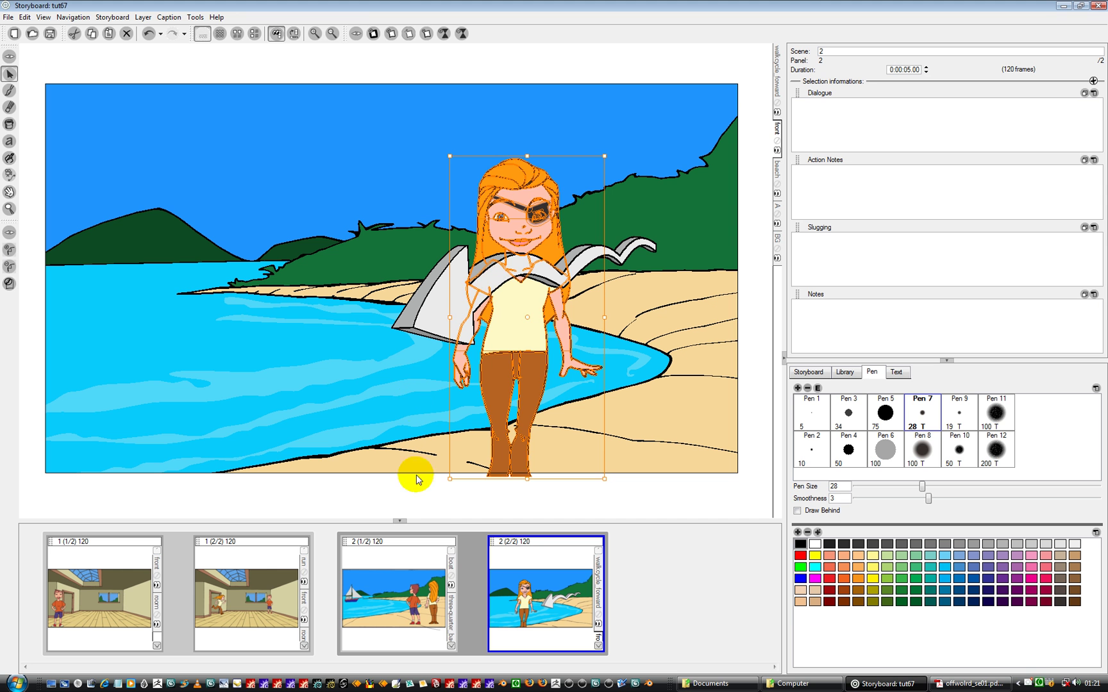
click(417, 496)
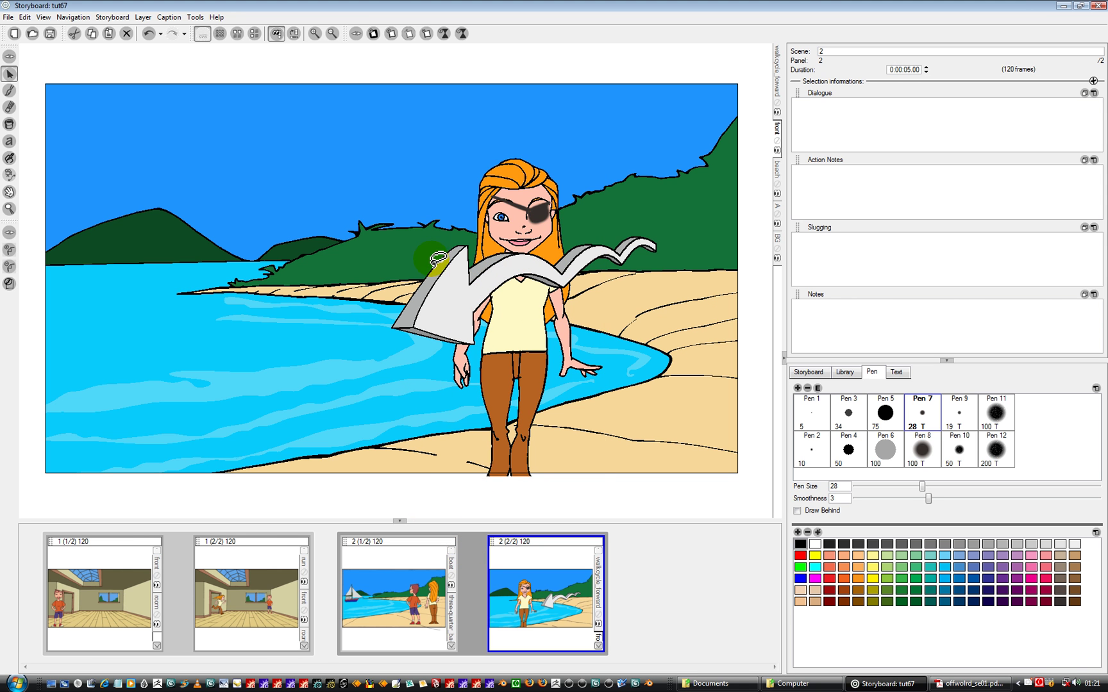
mouse_move(403, 190)
mouse_down()
mouse_move(540, 116)
mouse_move(405, 408)
mouse_move(450, 165)
mouse_move(448, 174)
mouse_up()
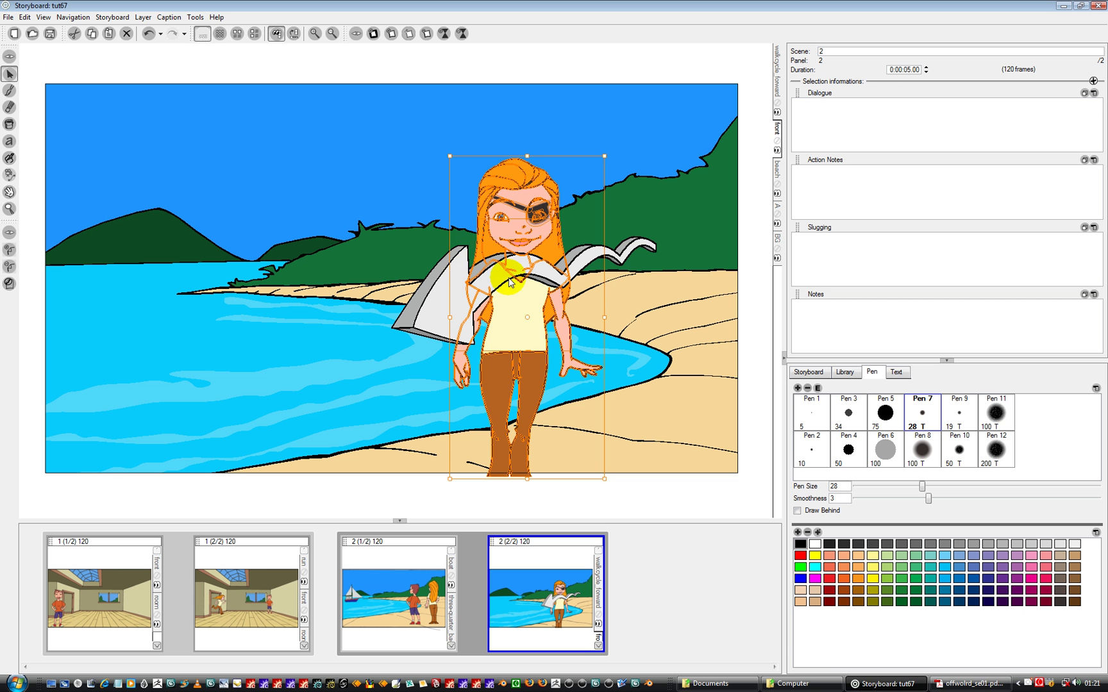
drag(513, 314, 116, 321)
click(199, 476)
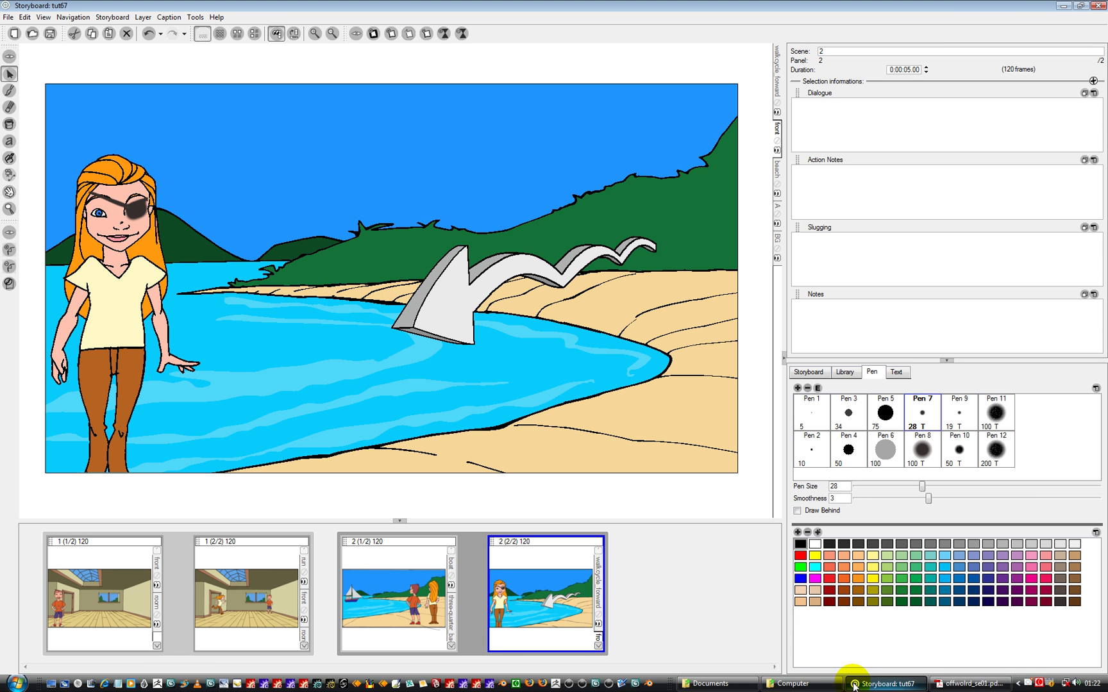
Show the Camtasia Recorder window from the tray and place it over the storyboard canvas.
click(1039, 685)
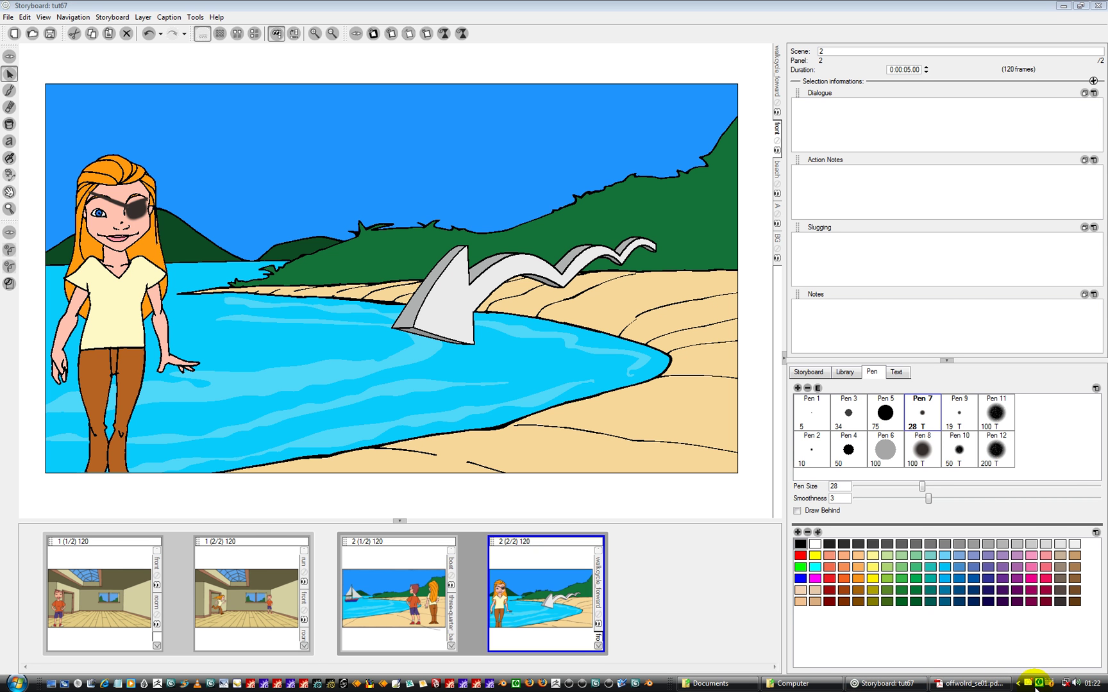
click(1040, 687)
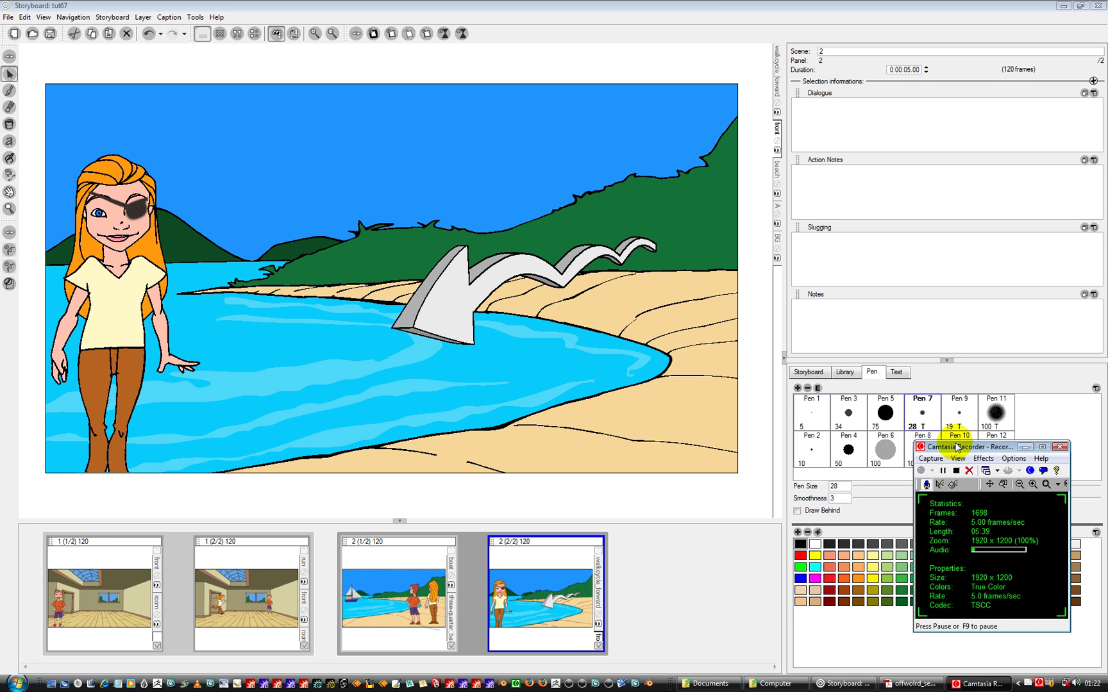
drag(959, 453, 663, 291)
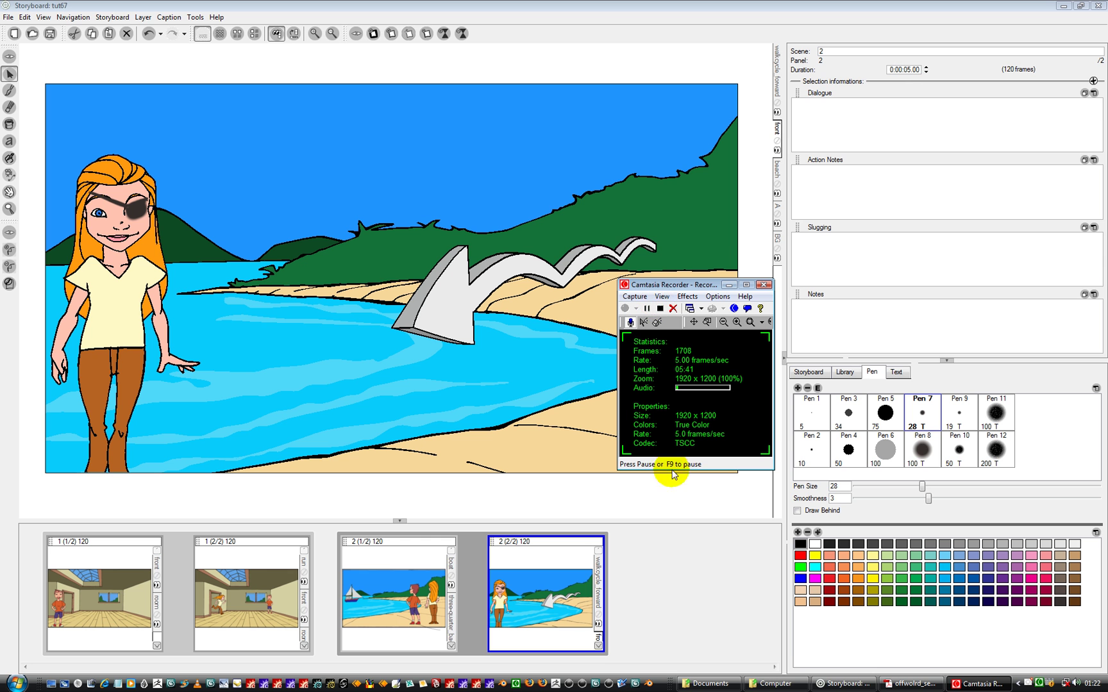